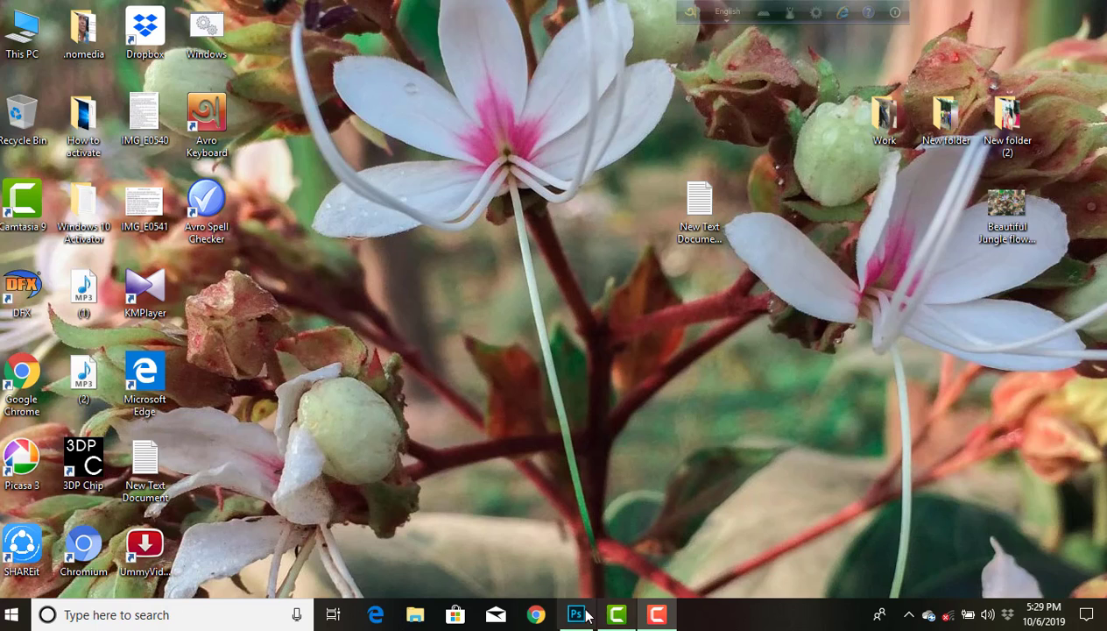
# Restore the Photoshop window showing attractive-beautiful-beauty-2766396.jpg
pyautogui.click(581, 614)
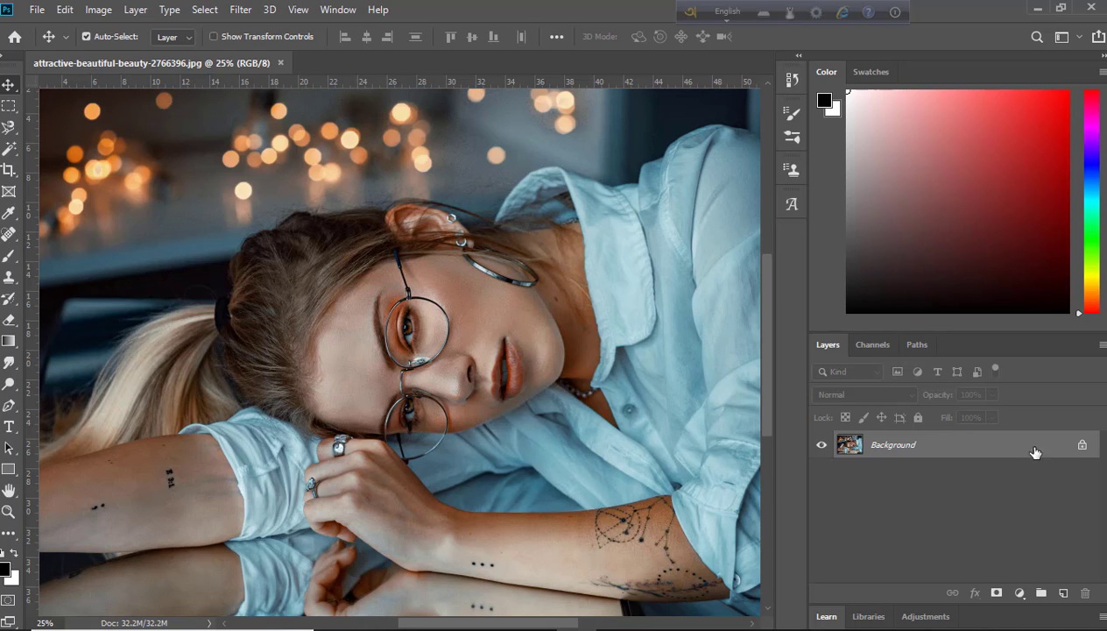
# Create a Background copy layer and apply Filter > Camera Raw Filter to it
pyautogui.moveTo(1035, 451); pyautogui.dragTo(1065, 598)
pyautogui.click(963, 451)
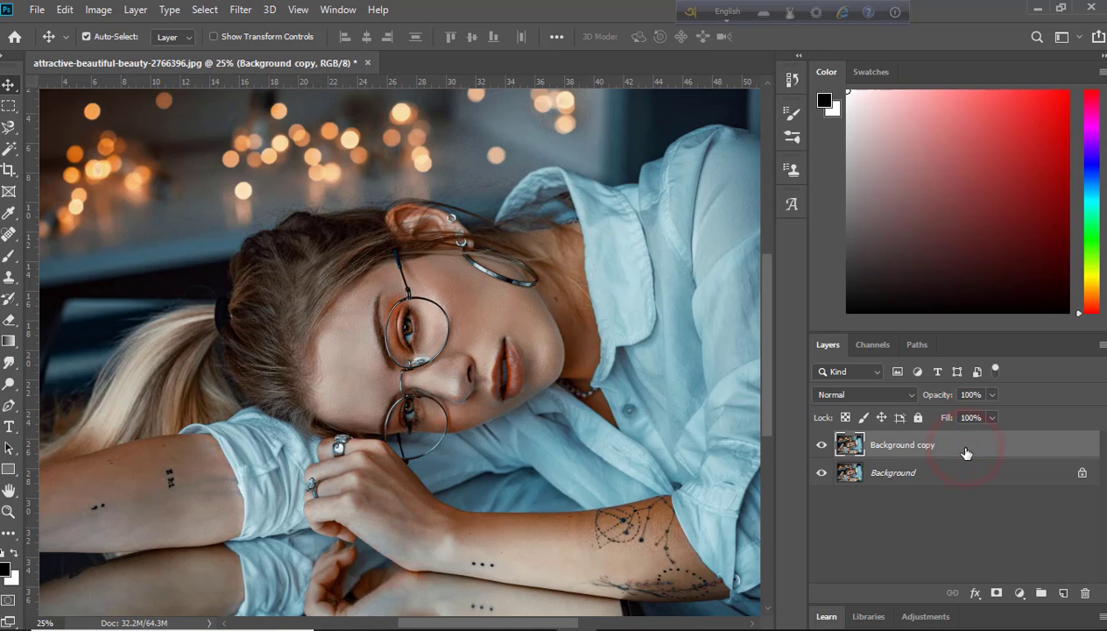
pyautogui.click(242, 12)
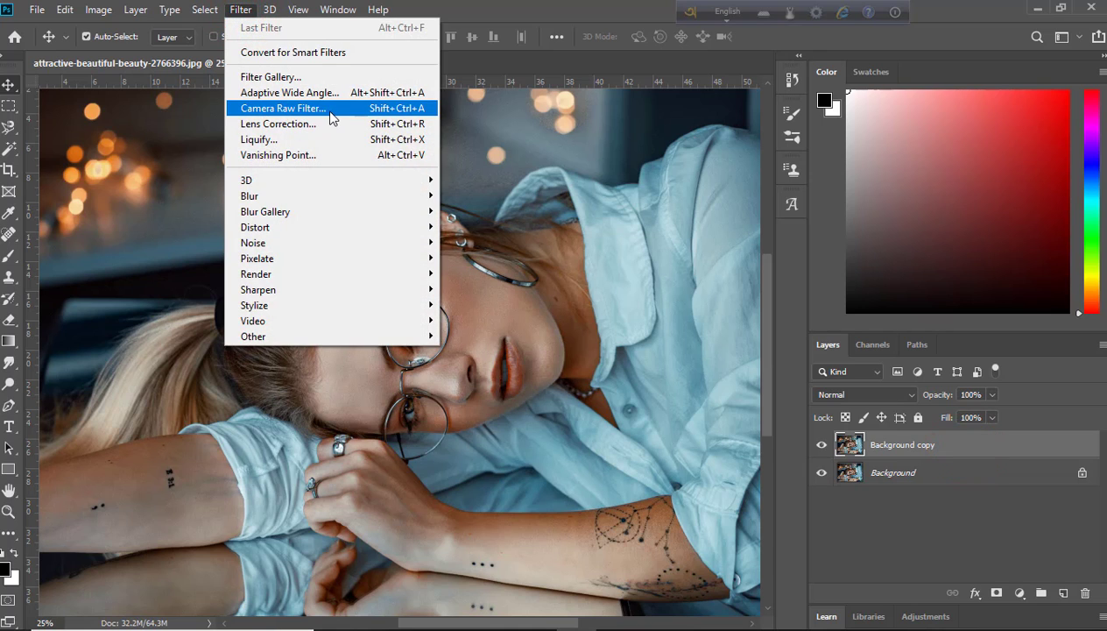
pyautogui.click(327, 108)
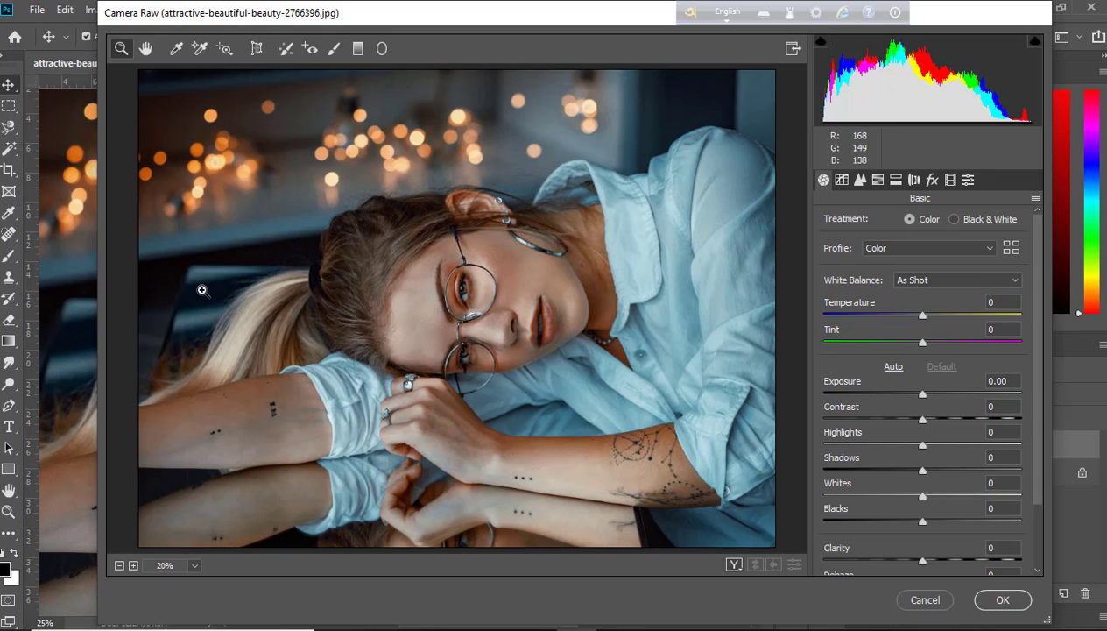
# Shift the Camera Raw Calibration Blue Primary Hue to -100
pyautogui.click(950, 179)
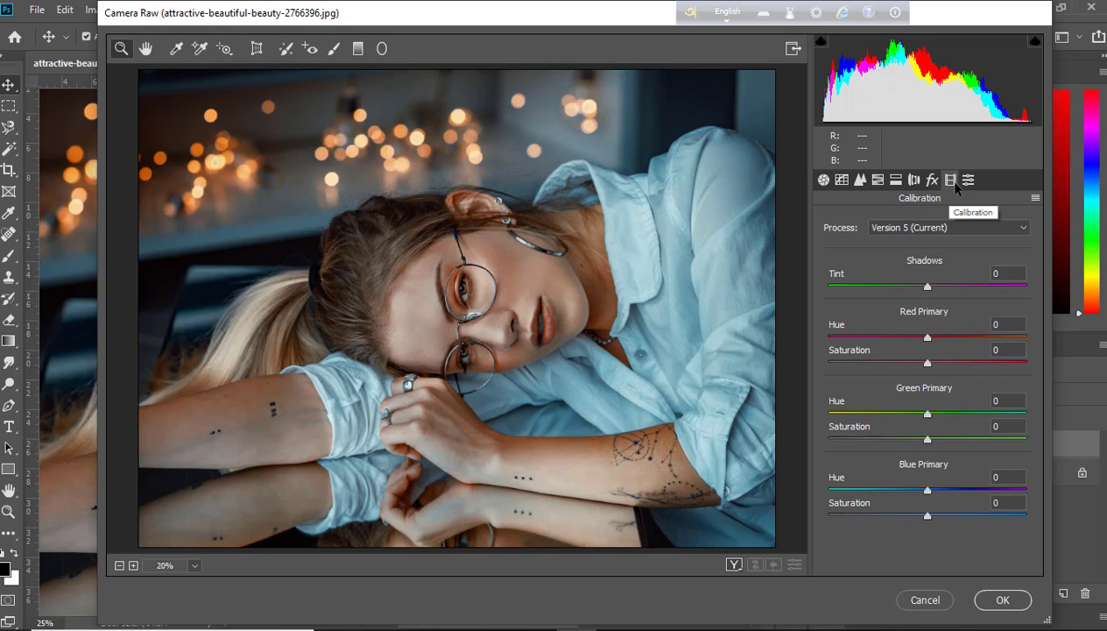
pyautogui.click(931, 179)
pyautogui.click(970, 181)
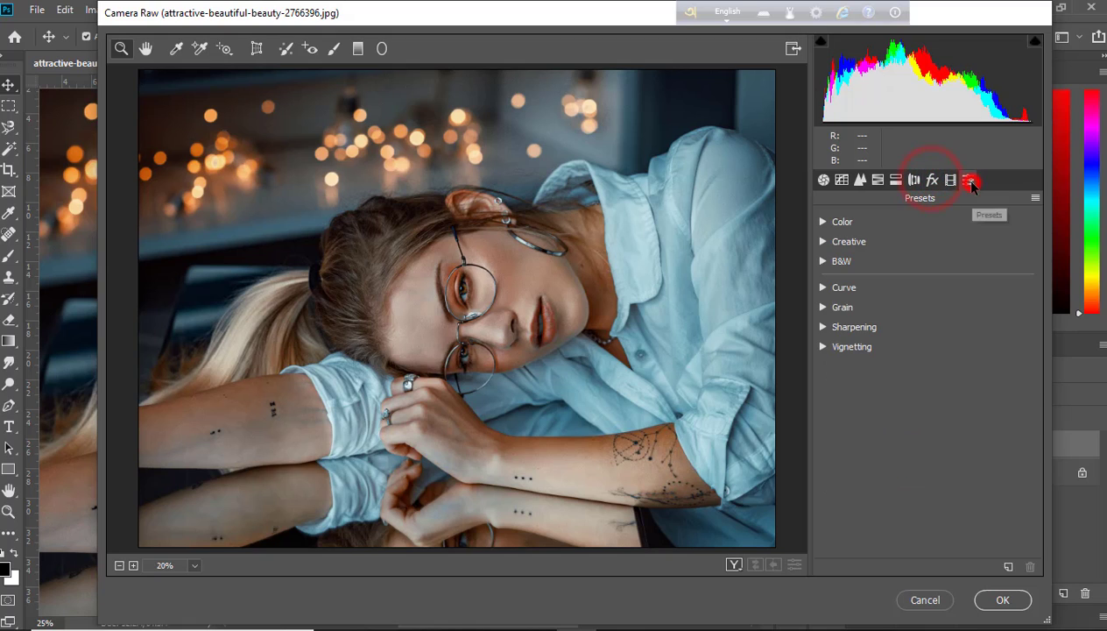
pyautogui.click(951, 180)
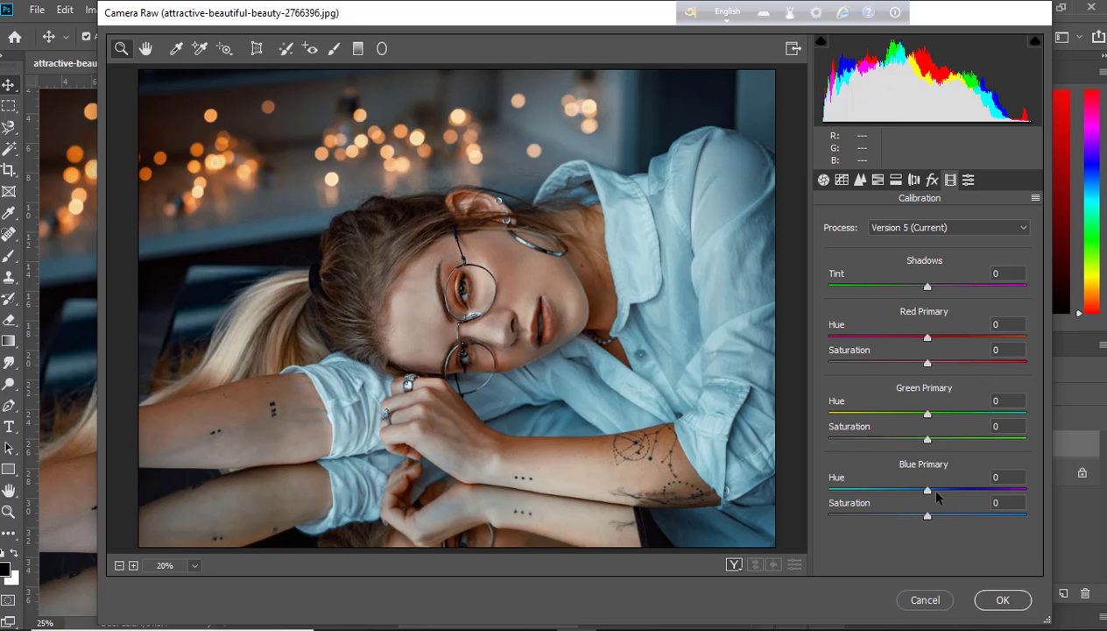
pyautogui.moveTo(926, 490); pyautogui.dragTo(758, 529)
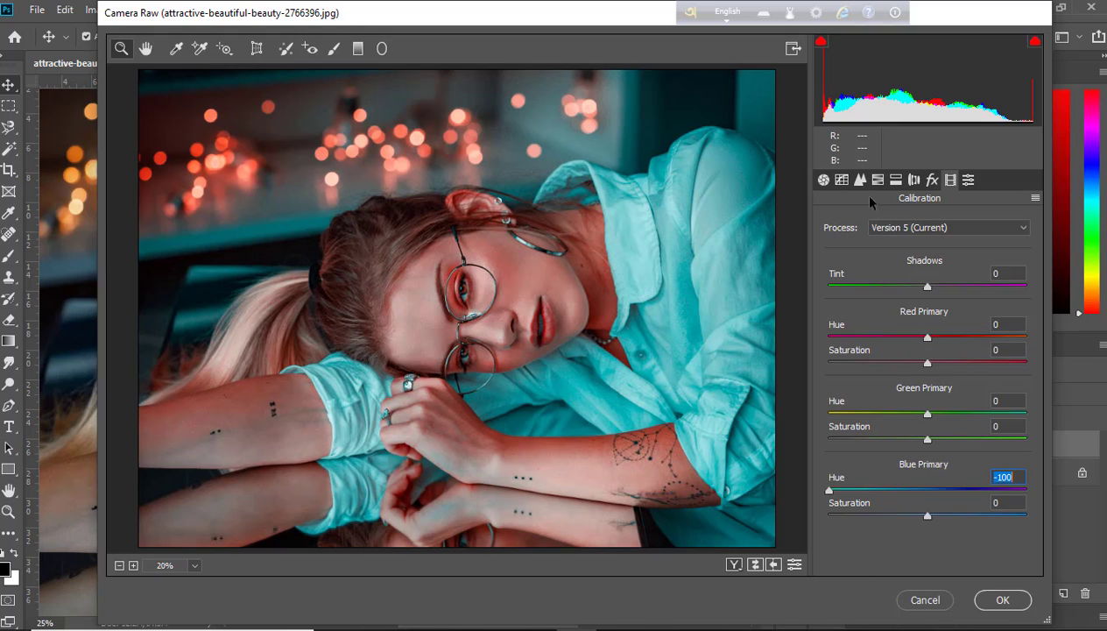
pyautogui.click(824, 179)
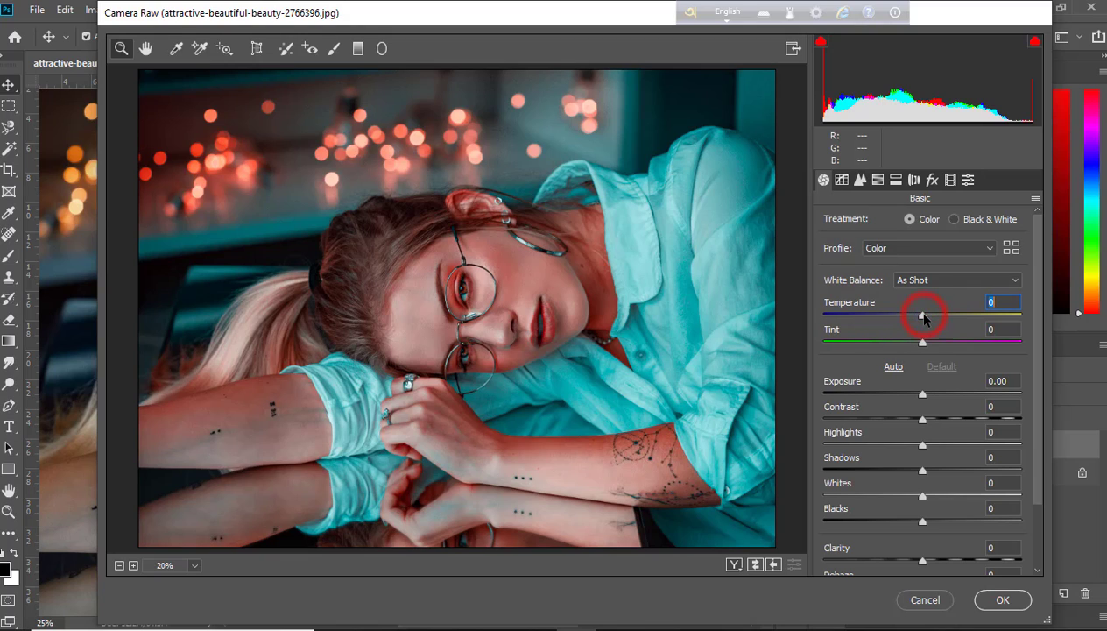
# Cool the Camera Raw white balance Temperature to -31
pyautogui.moveTo(922, 316); pyautogui.dragTo(883, 324)
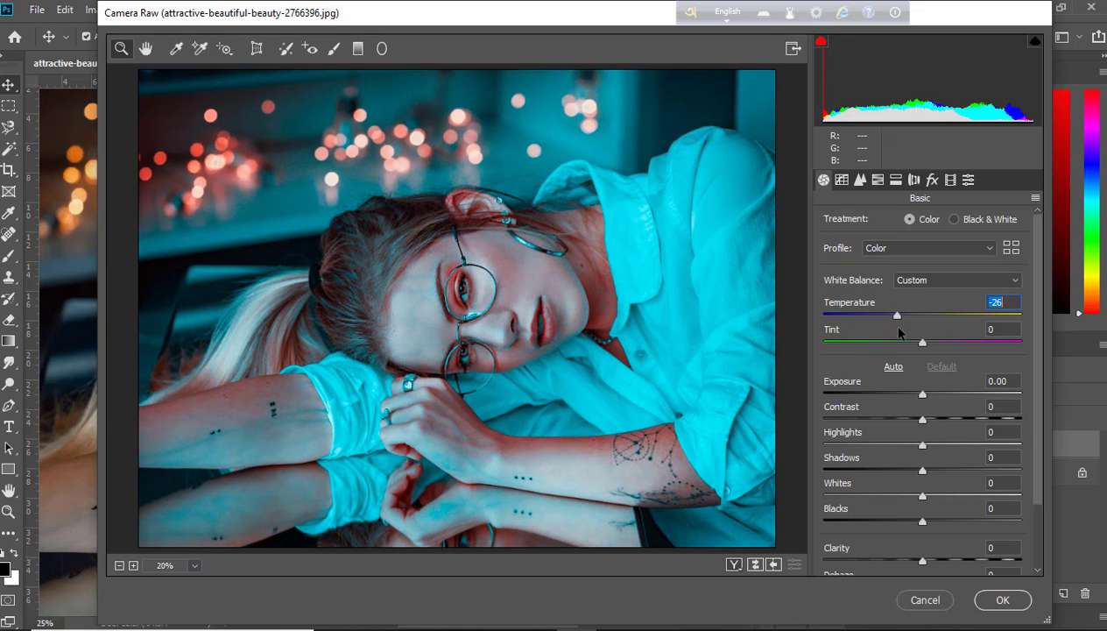
pyautogui.moveTo(886, 330)
pyautogui.mouseDown()
pyautogui.moveTo(904, 333)
pyautogui.moveTo(894, 329)
pyautogui.mouseUp()
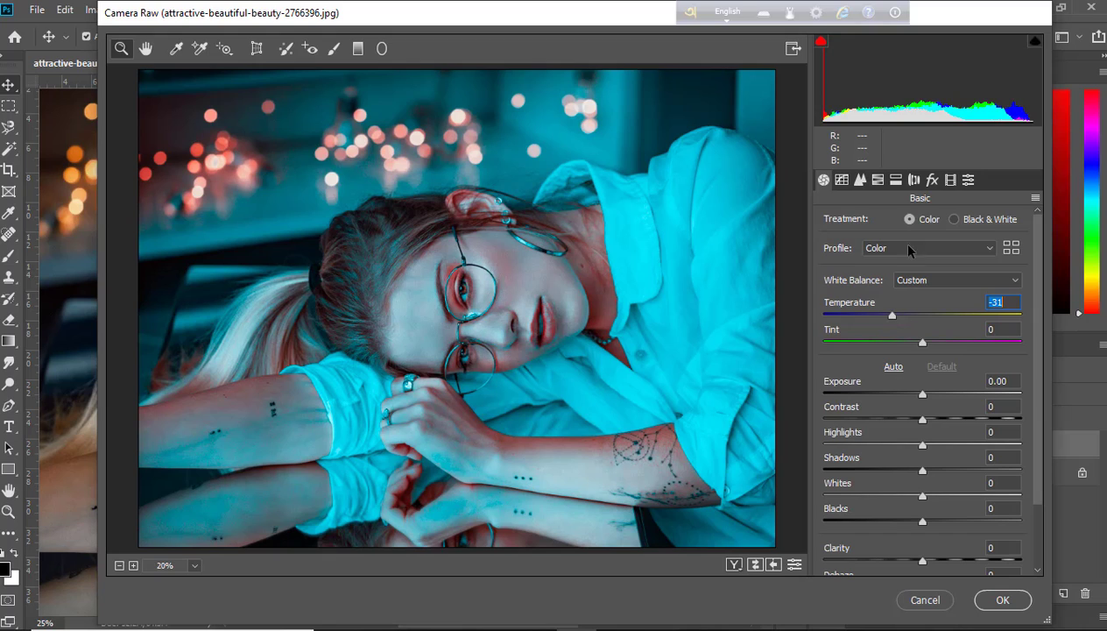
pyautogui.click(896, 180)
pyautogui.click(877, 180)
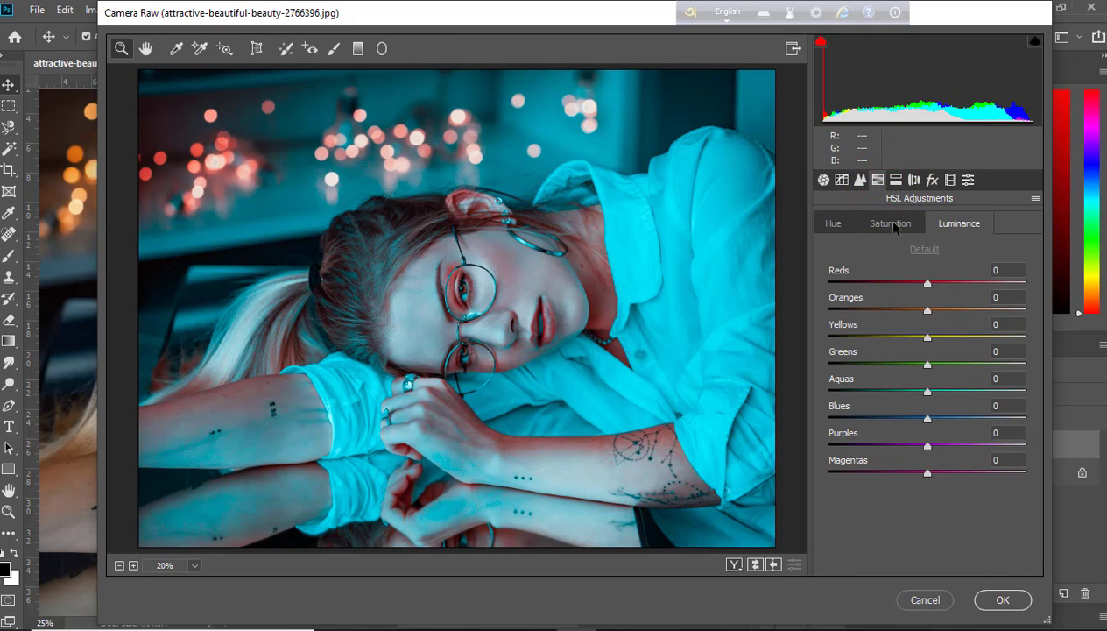
# Set HSL Saturation to Reds +15, Oranges +11, Yellows +13 and Aquas +100
pyautogui.click(893, 226)
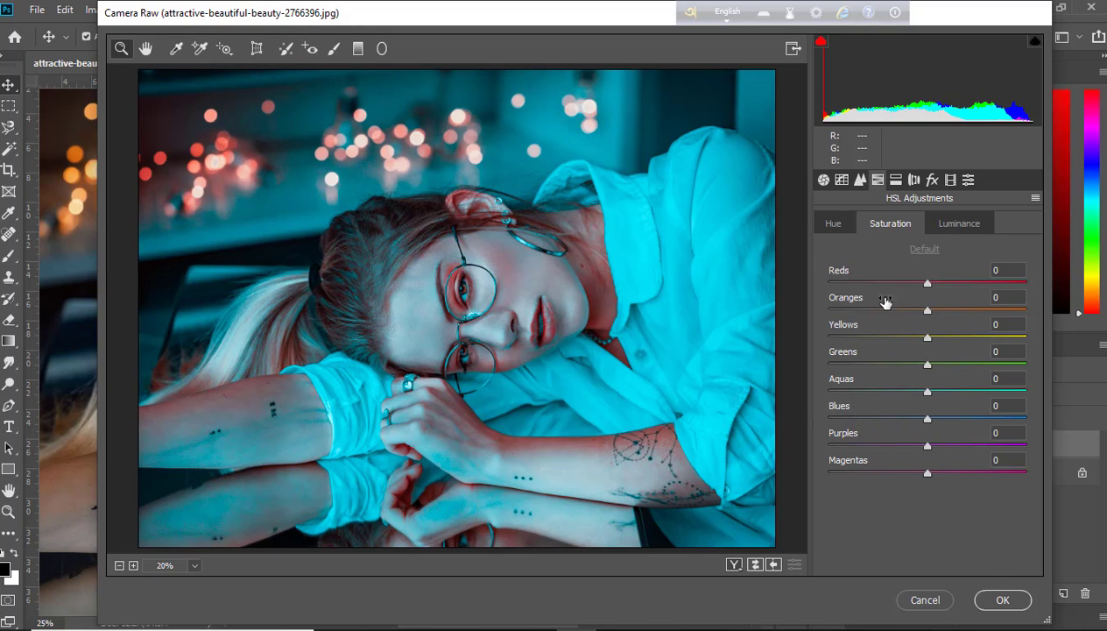
pyautogui.moveTo(927, 282)
pyautogui.mouseDown()
pyautogui.moveTo(944, 292)
pyautogui.moveTo(919, 292)
pyautogui.moveTo(942, 292)
pyautogui.mouseUp()
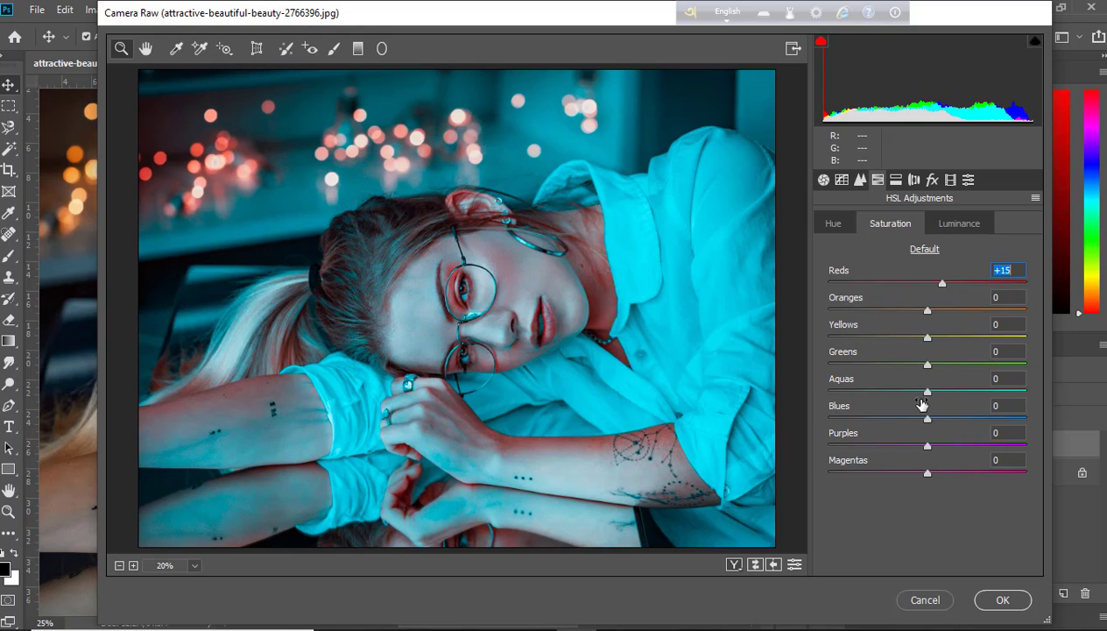
pyautogui.moveTo(927, 310); pyautogui.dragTo(938, 312)
pyautogui.moveTo(927, 337)
pyautogui.mouseDown()
pyautogui.moveTo(969, 337)
pyautogui.moveTo(942, 347)
pyautogui.mouseUp()
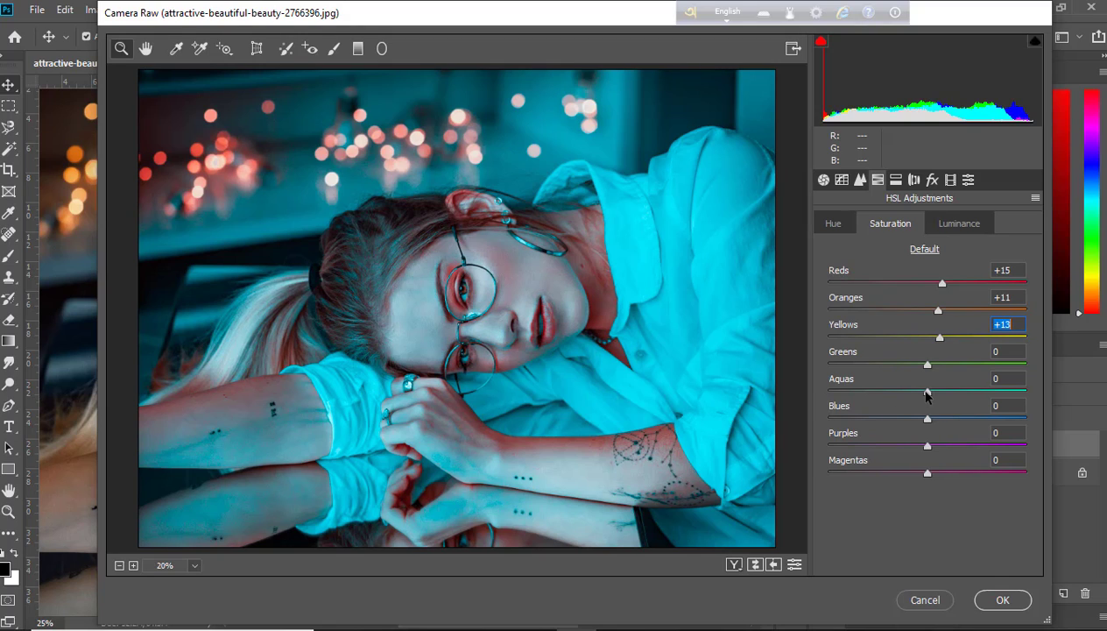
pyautogui.moveTo(929, 392); pyautogui.dragTo(1042, 409)
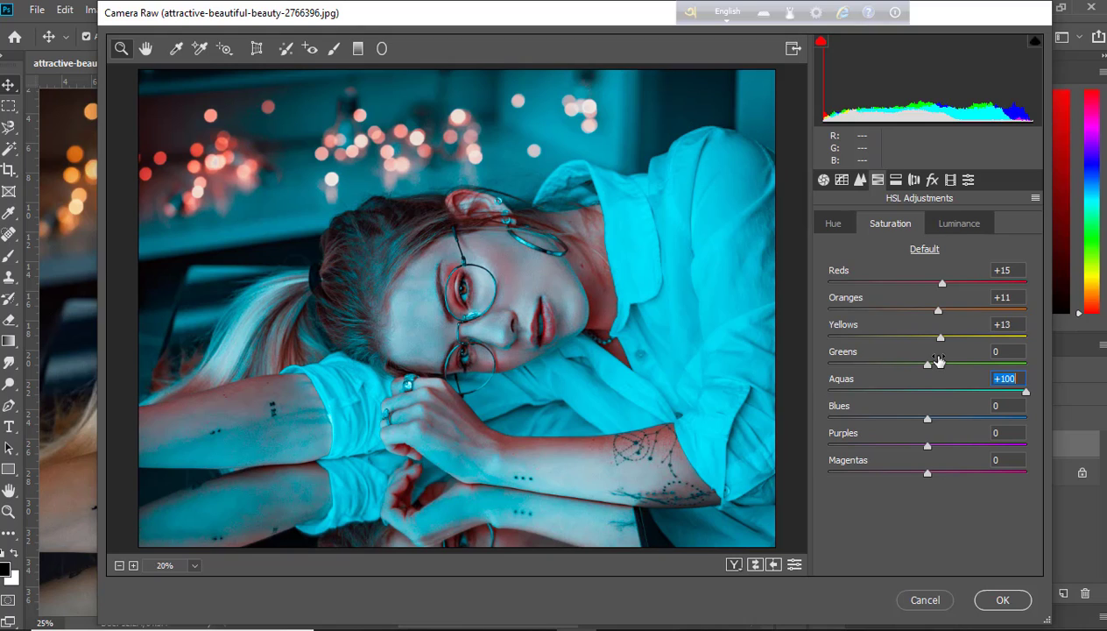
pyautogui.click(855, 179)
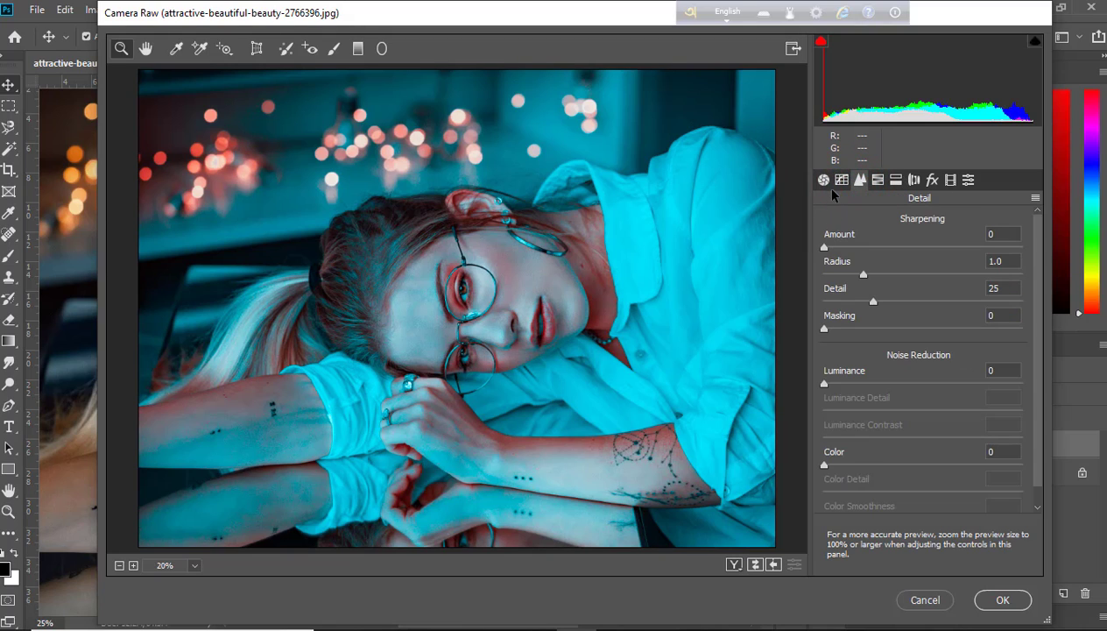
# Browse through the Camera Raw panel tabs
pyautogui.click(878, 178)
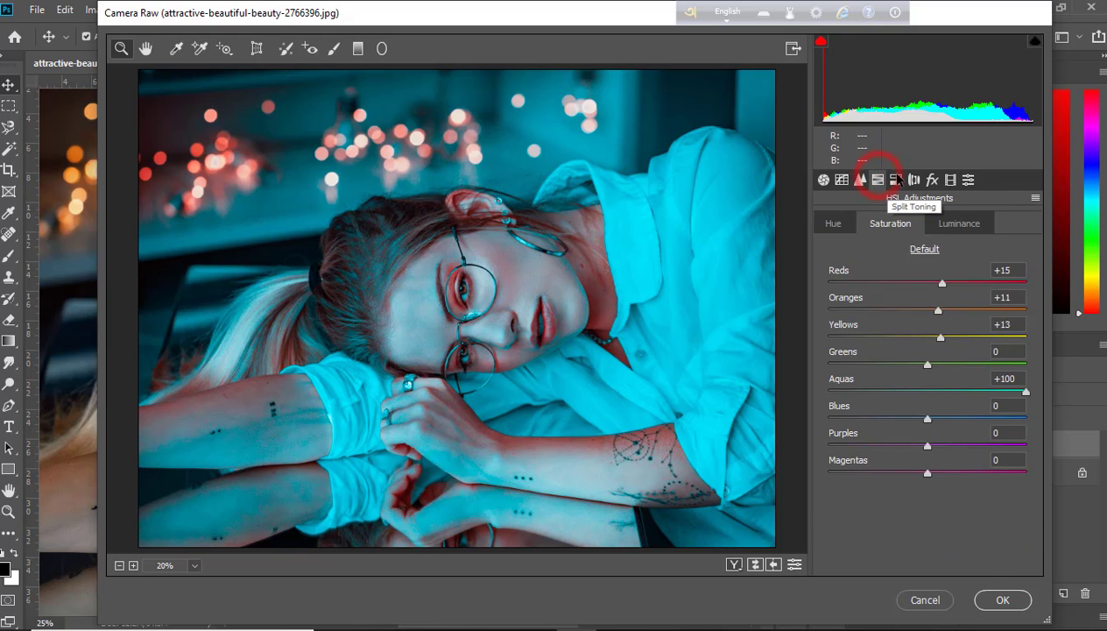
pyautogui.click(896, 180)
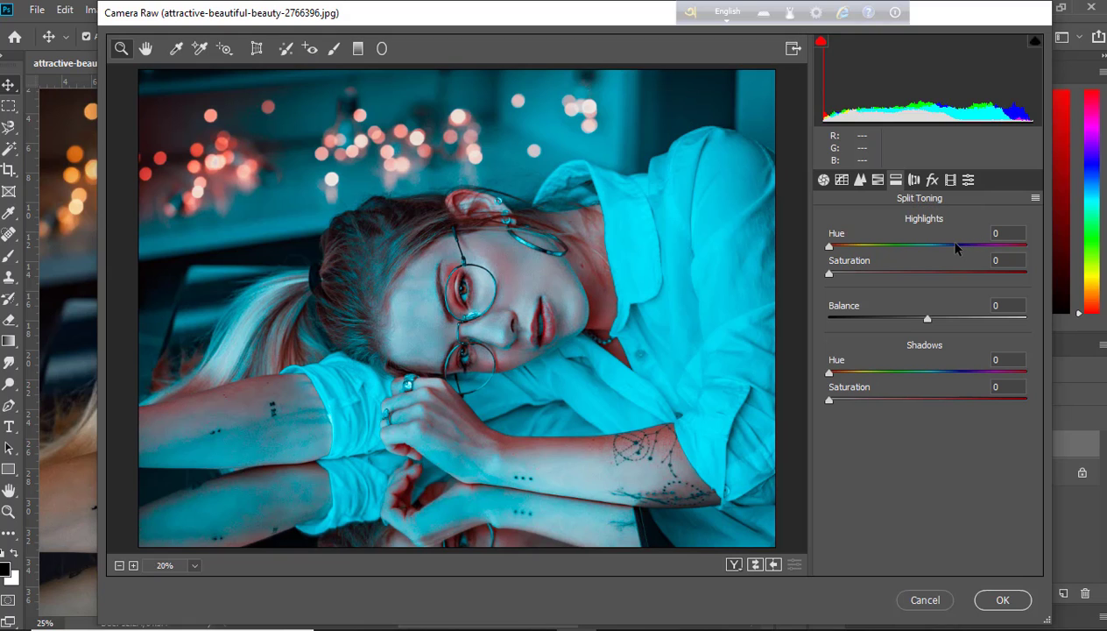
pyautogui.click(914, 180)
pyautogui.click(932, 179)
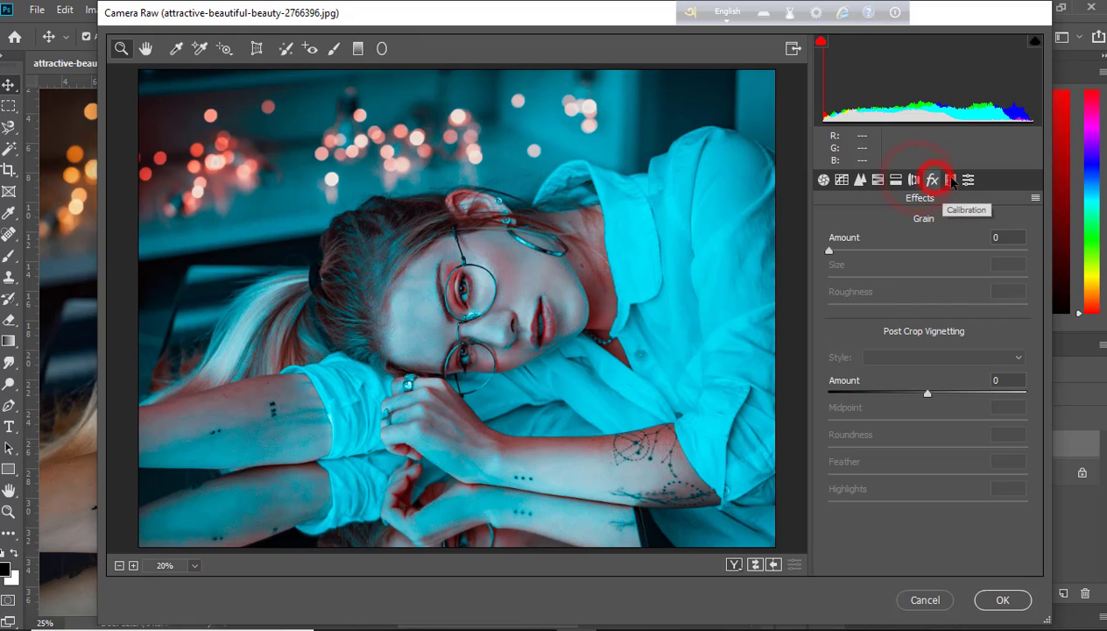
pyautogui.click(950, 180)
pyautogui.click(968, 180)
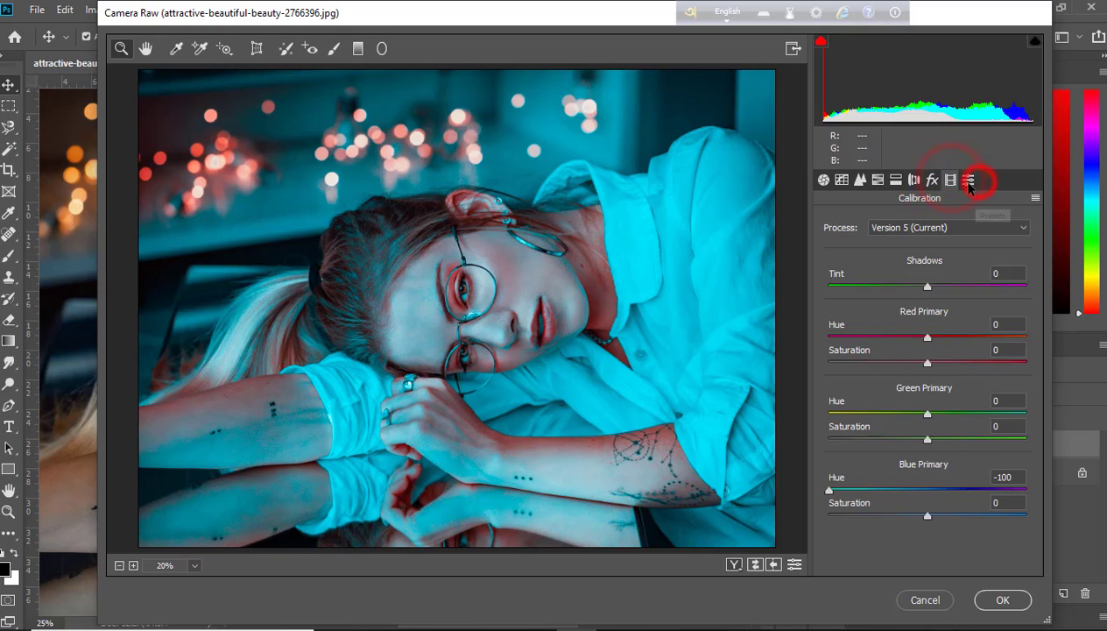
pyautogui.click(823, 180)
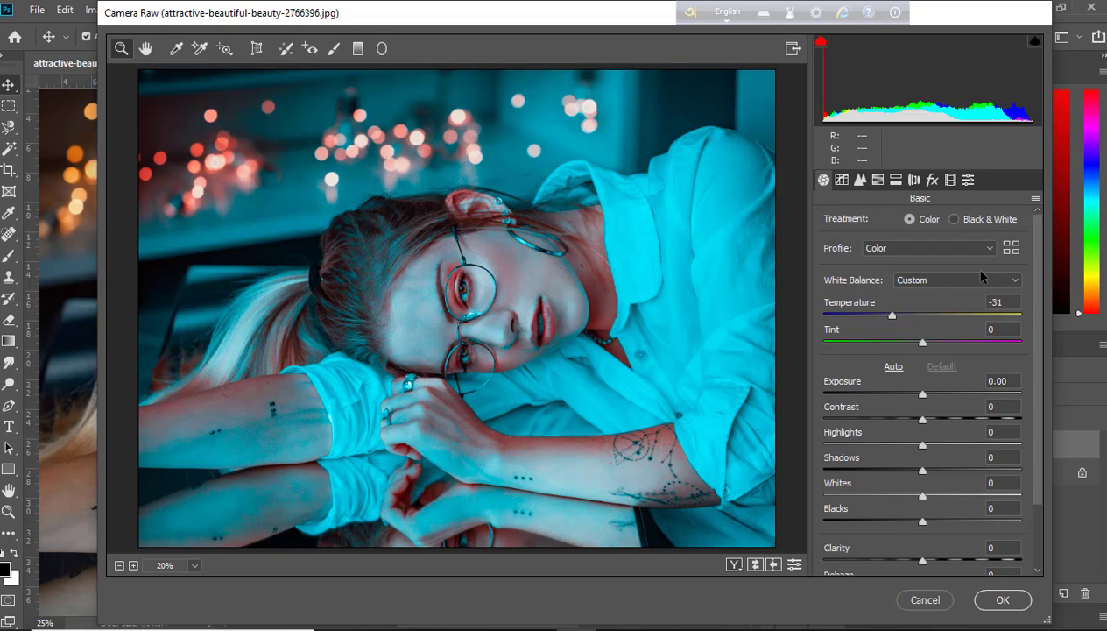
pyautogui.click(861, 179)
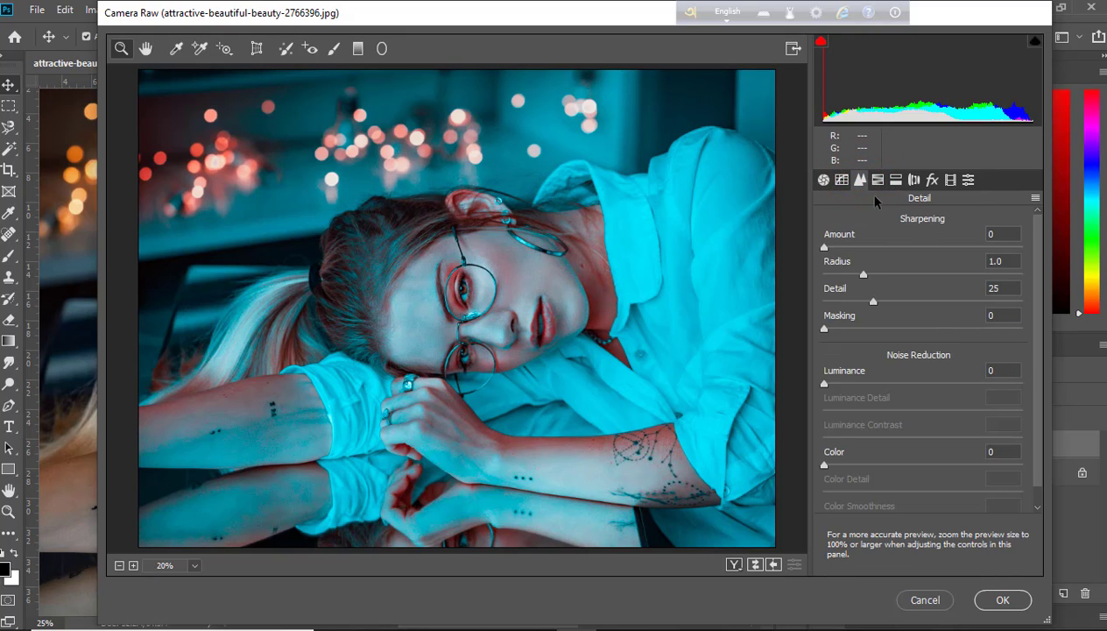
pyautogui.click(877, 179)
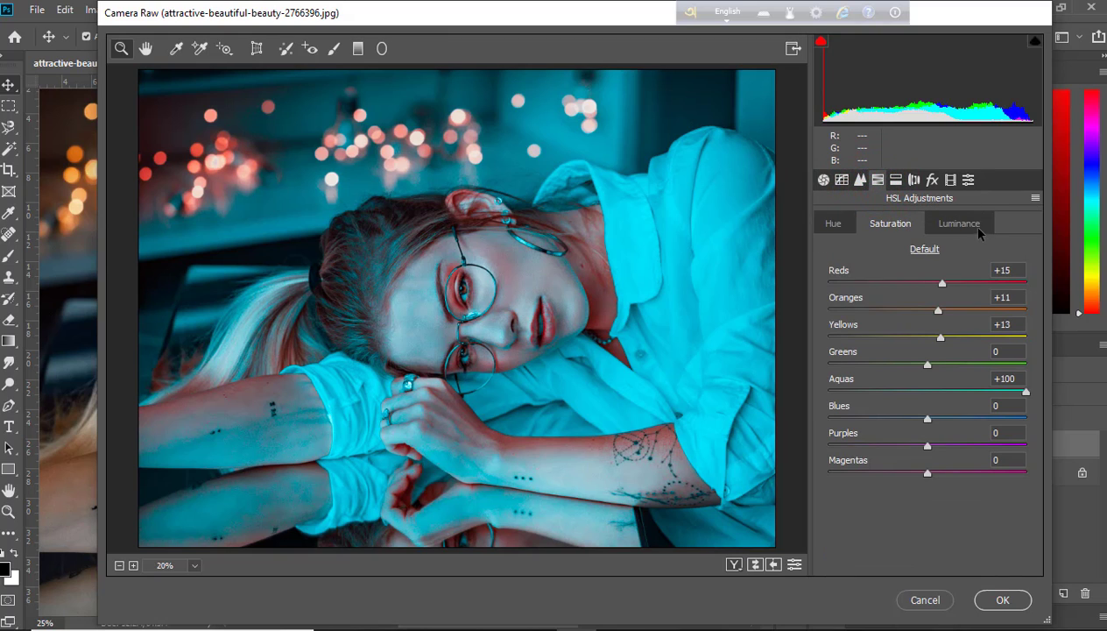
# Set the Split Toning Shadows to Hue 36 and Saturation 10
pyautogui.click(914, 180)
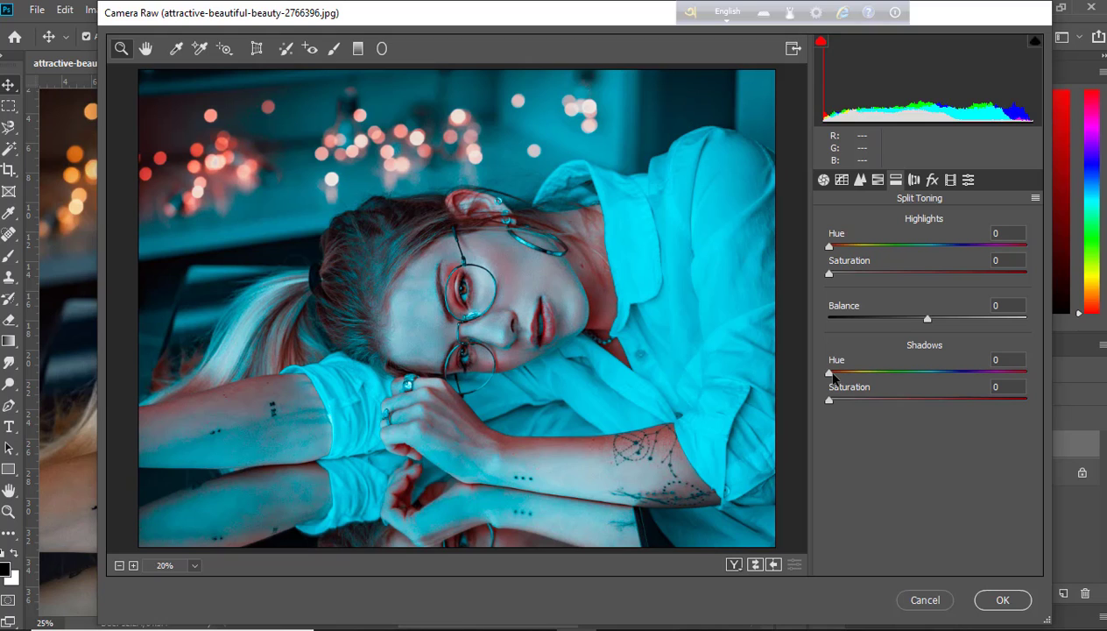
pyautogui.moveTo(829, 373); pyautogui.dragTo(875, 372)
pyautogui.moveTo(875, 377); pyautogui.dragTo(852, 379)
pyautogui.moveTo(829, 401)
pyautogui.mouseDown()
pyautogui.moveTo(858, 404)
pyautogui.moveTo(849, 400)
pyautogui.mouseUp()
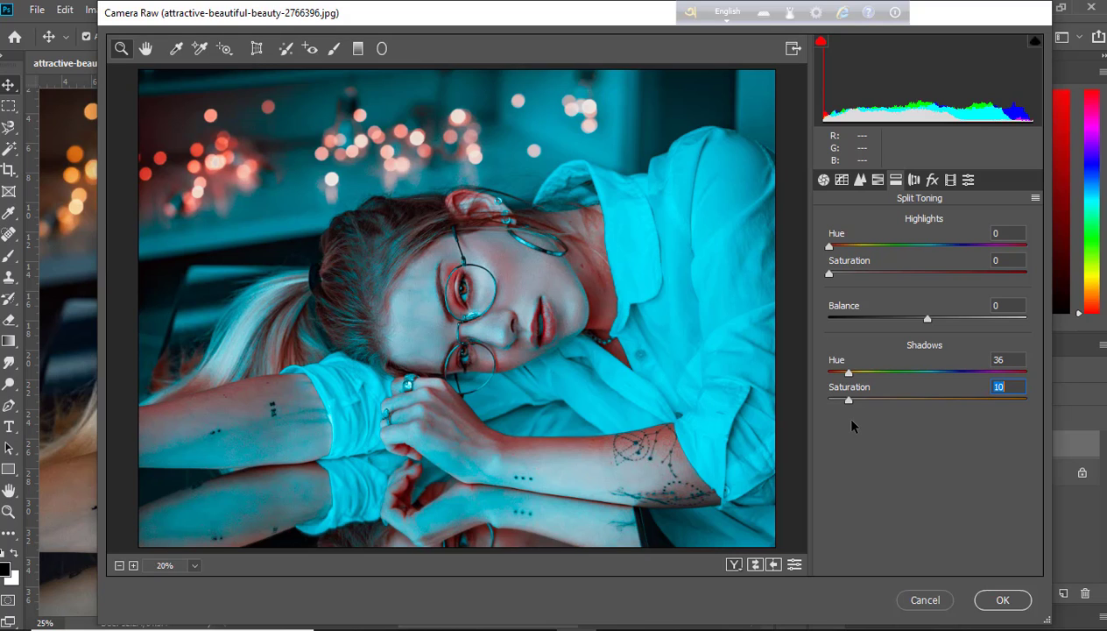
pyautogui.click(824, 181)
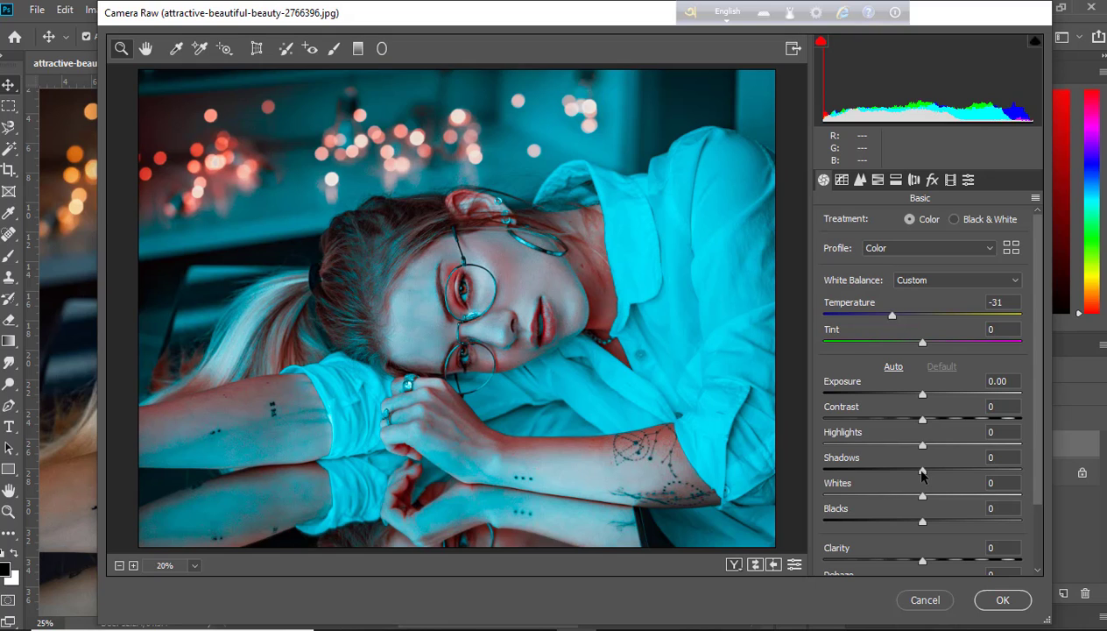
# Raise Shadows to +48 and enter an Exposure of 0.15 in the Basic panel
pyautogui.moveTo(922, 471); pyautogui.dragTo(969, 471)
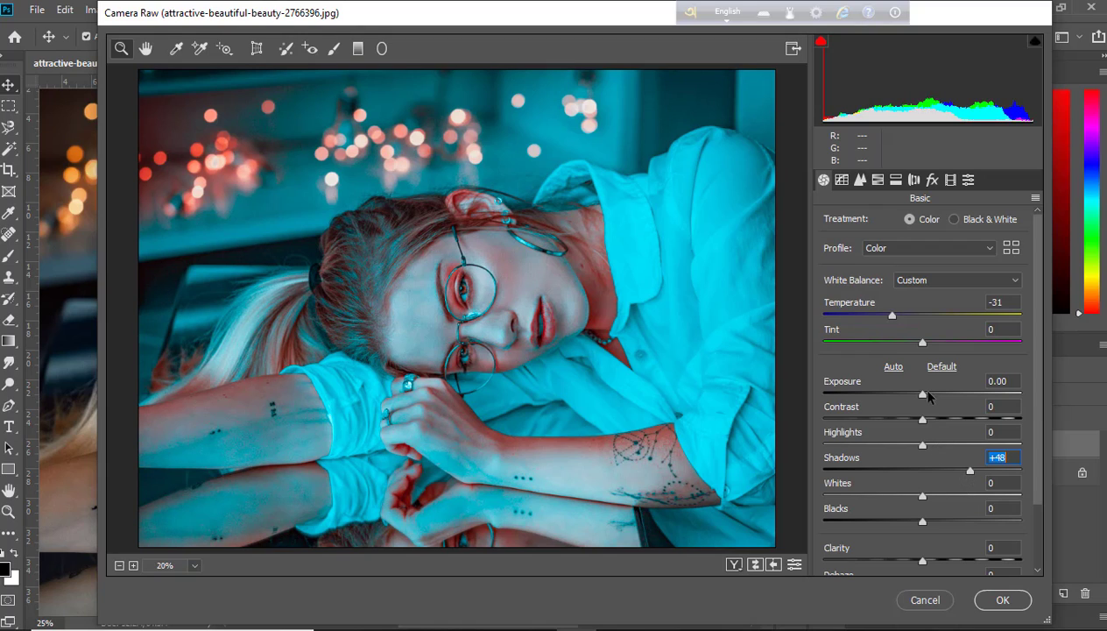
pyautogui.moveTo(923, 394)
pyautogui.mouseDown()
pyautogui.moveTo(938, 394)
pyautogui.moveTo(924, 408)
pyautogui.moveTo(932, 440)
pyautogui.mouseUp()
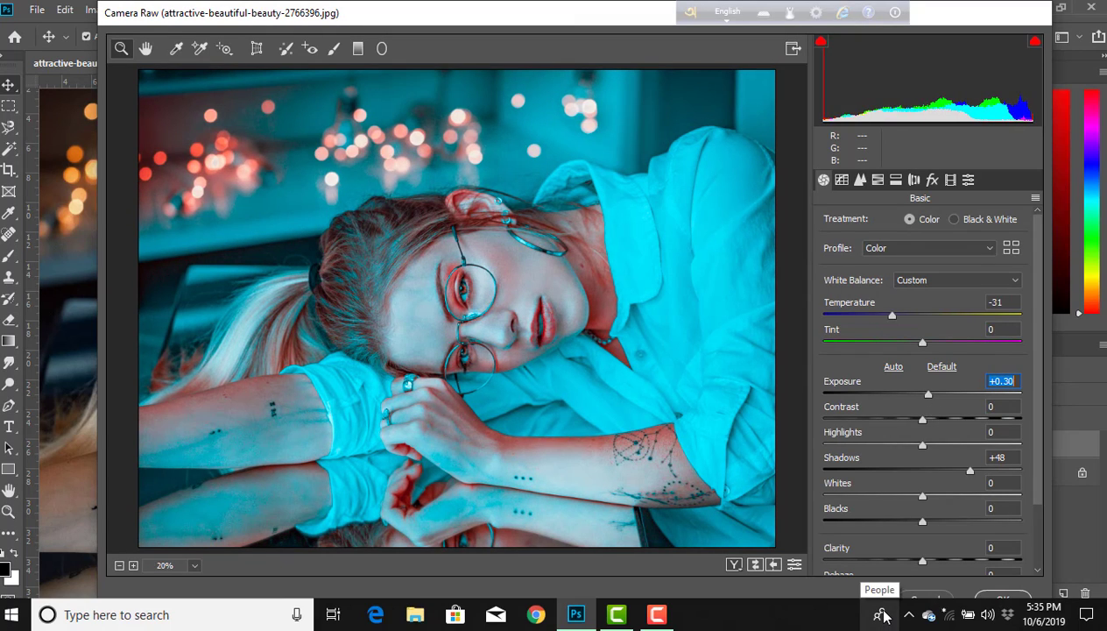
pyautogui.moveTo(927, 399); pyautogui.dragTo(930, 405)
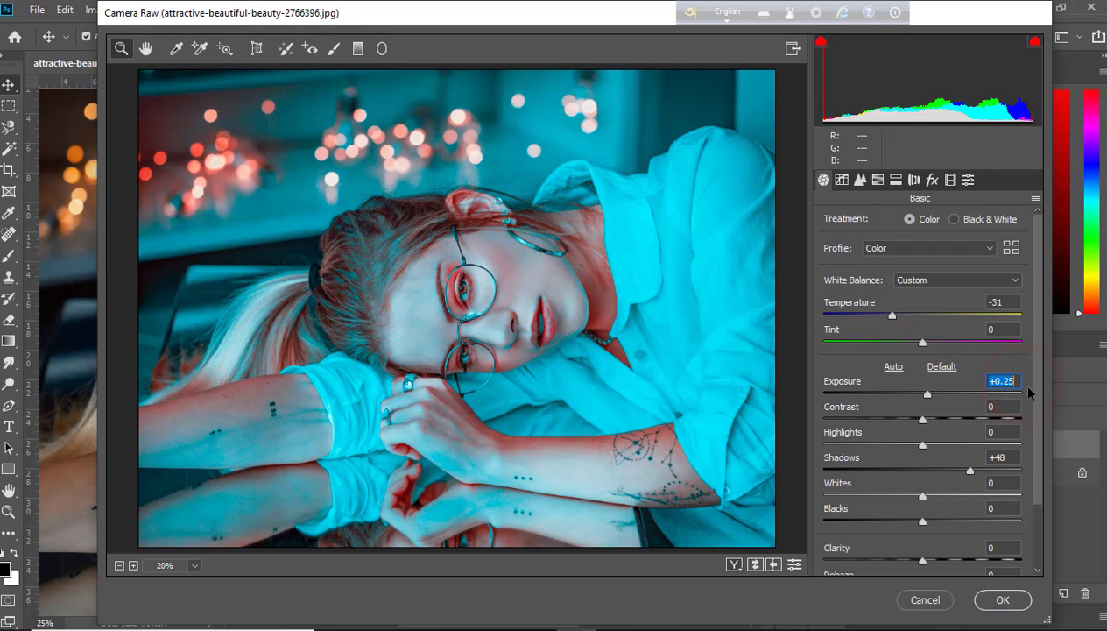
pyautogui.write('0.')
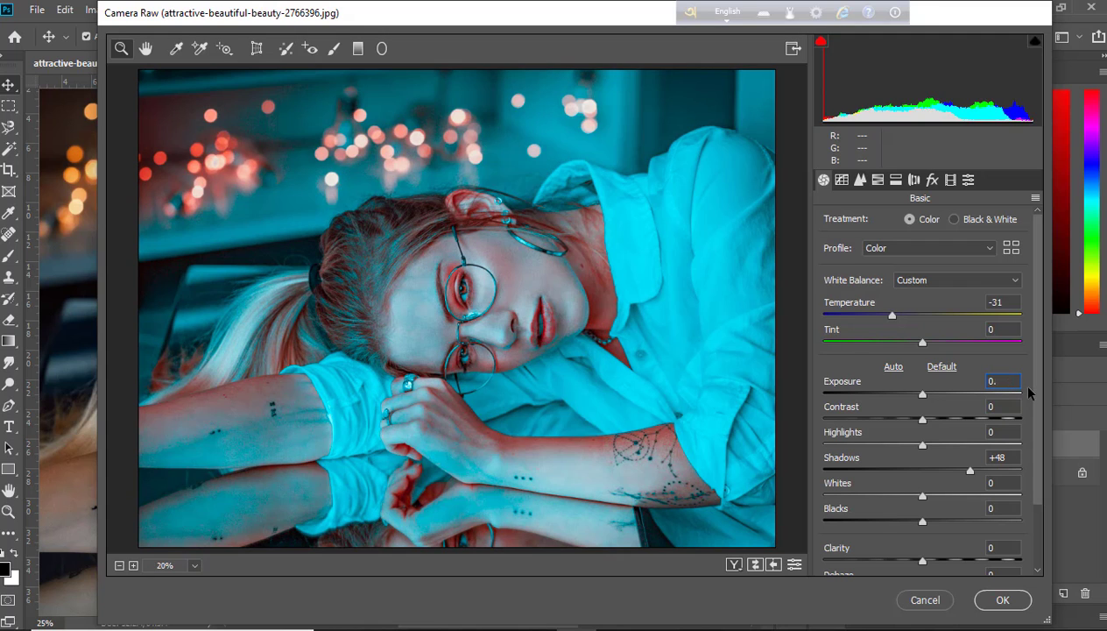
pyautogui.write('20')
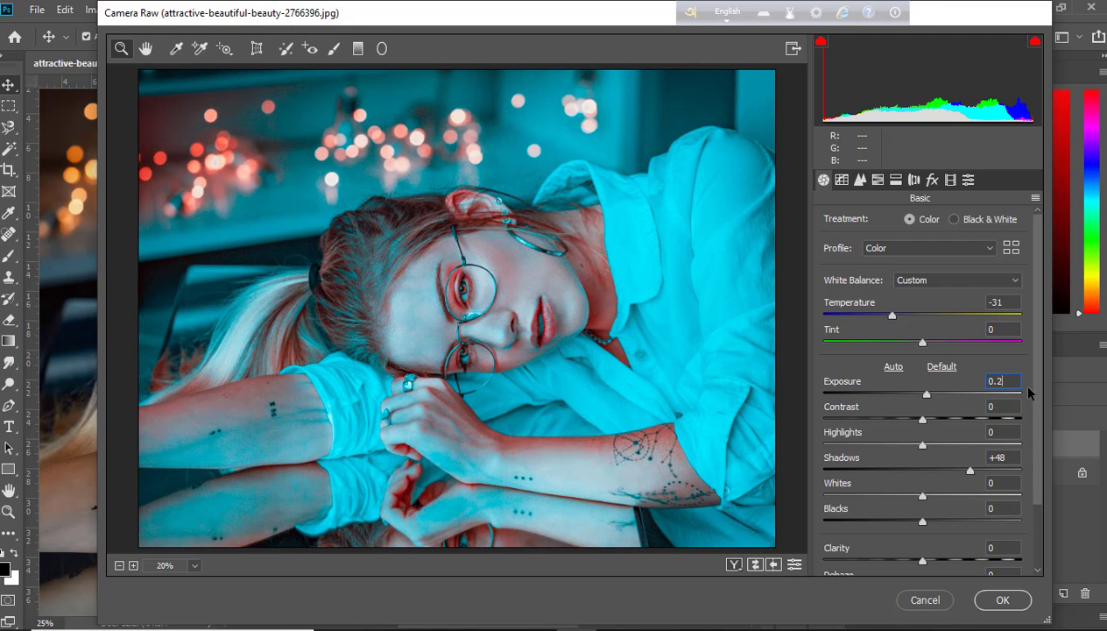
pyautogui.press('BackSpace')
pyautogui.write('15')
# Set Clarity to +3 and Vibrance to +19 in the Basic panel
pyautogui.scroll(-3, 906, 517)
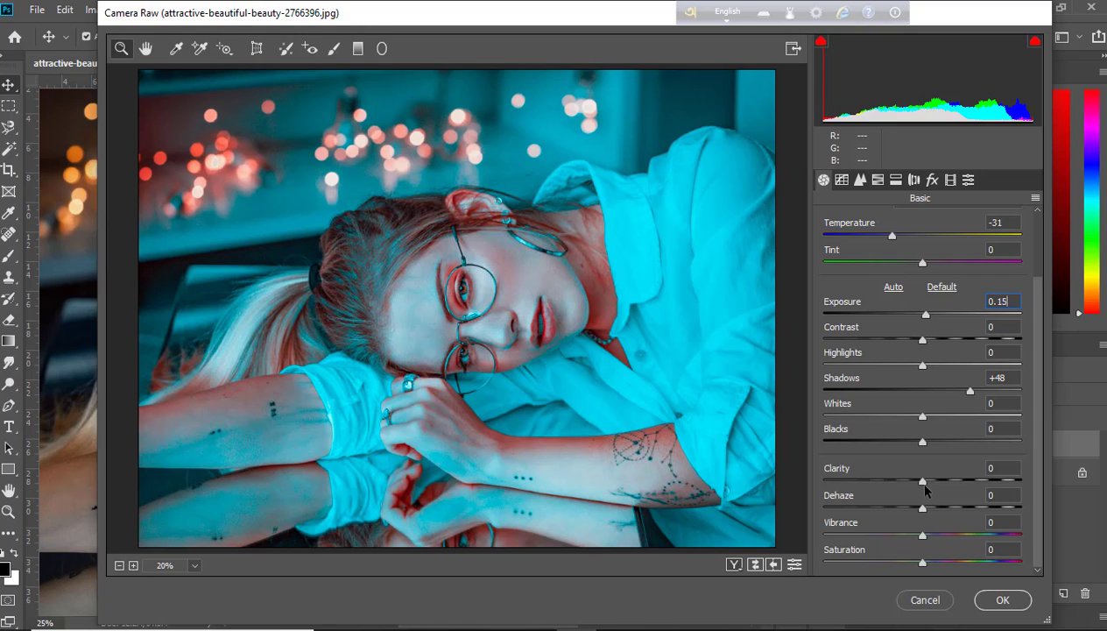
pyautogui.moveTo(922, 481); pyautogui.dragTo(917, 481)
pyautogui.moveTo(918, 486); pyautogui.dragTo(925, 482)
pyautogui.moveTo(923, 535); pyautogui.dragTo(942, 541)
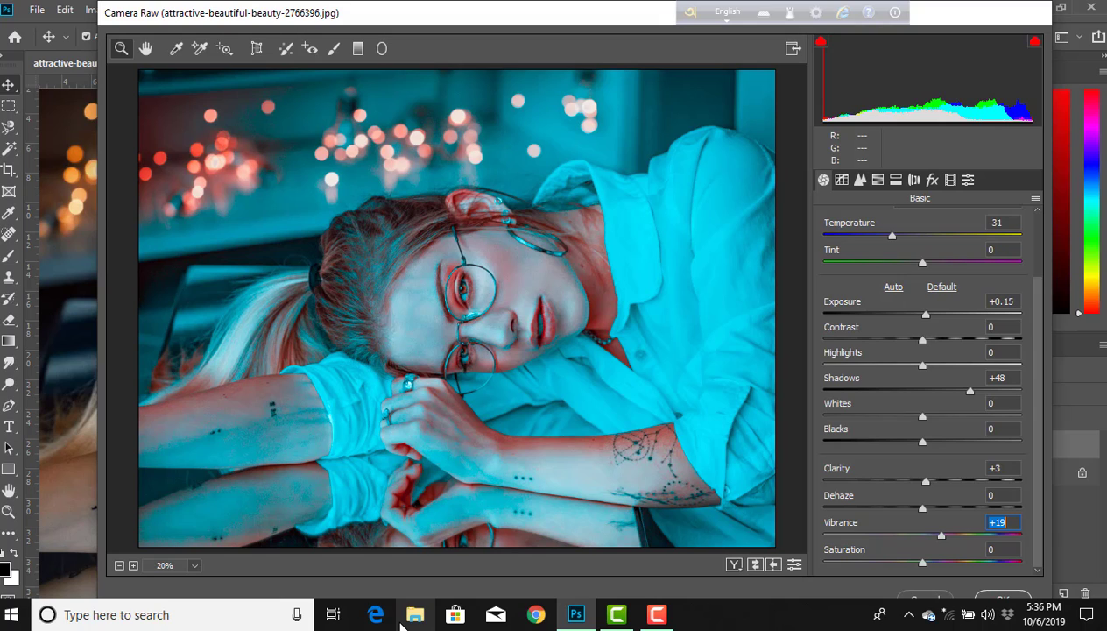
pyautogui.click(841, 179)
# Review the Camera Raw settings across all panel tabs
pyautogui.click(859, 179)
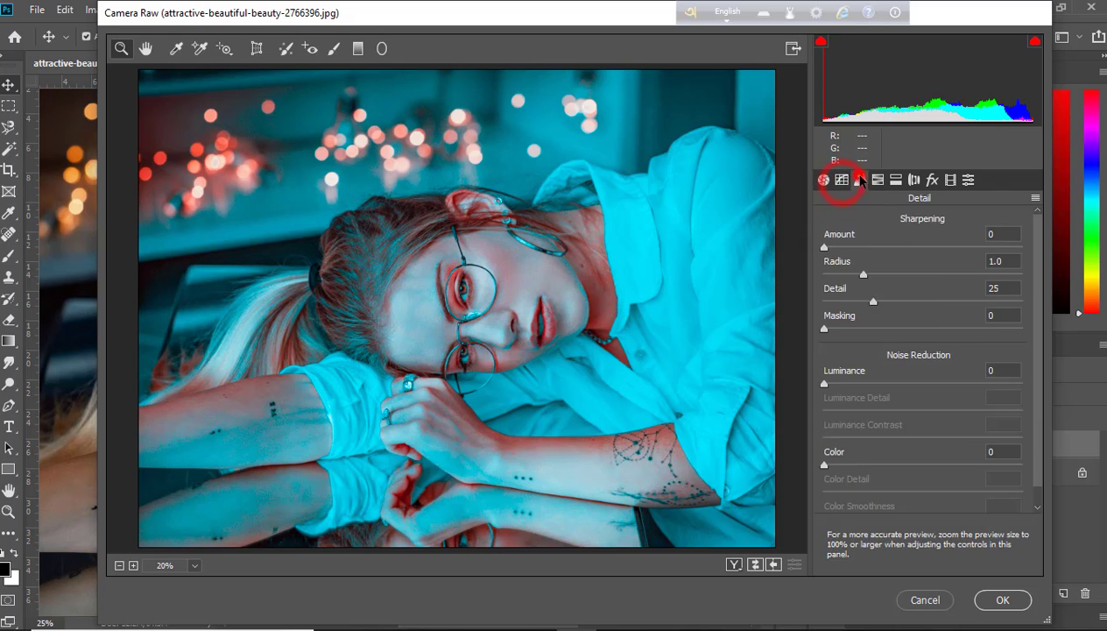
pyautogui.click(877, 180)
pyautogui.click(895, 179)
pyautogui.click(913, 180)
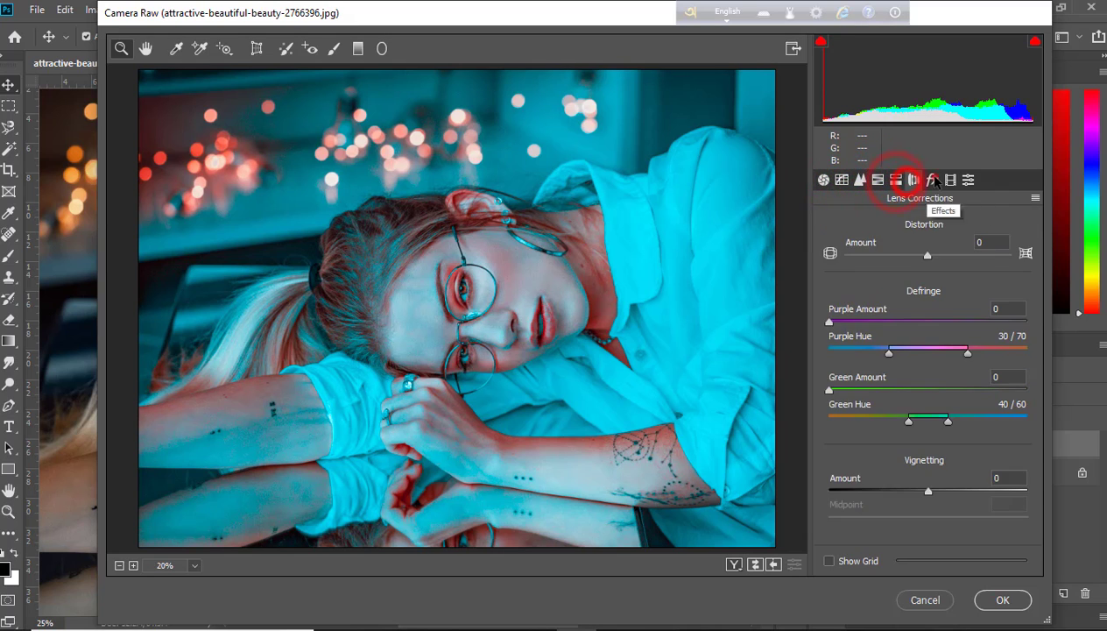
pyautogui.click(932, 180)
pyautogui.click(950, 180)
pyautogui.click(968, 180)
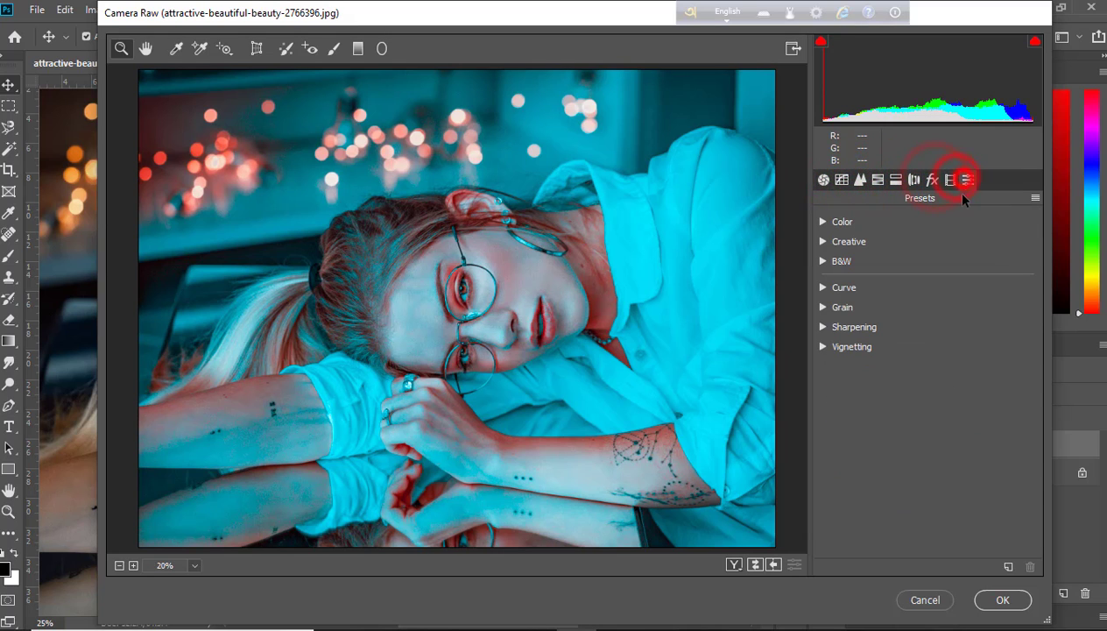
# Cycle through the Before/After comparison views, then apply the grade with OK
pyautogui.click(732, 565)
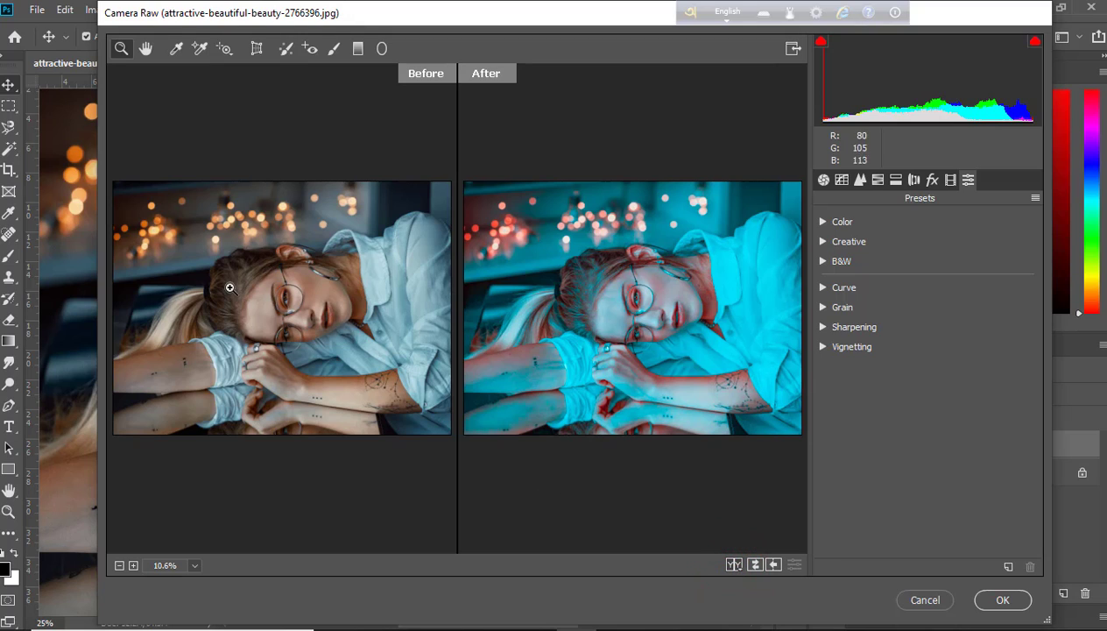
pyautogui.click(732, 565)
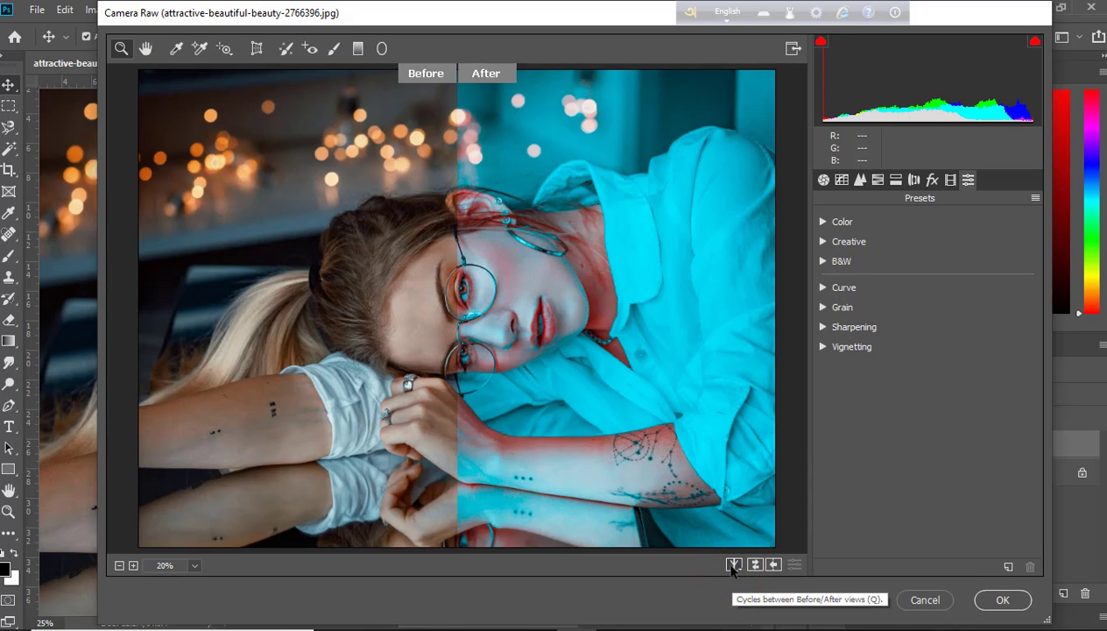
pyautogui.click(732, 564)
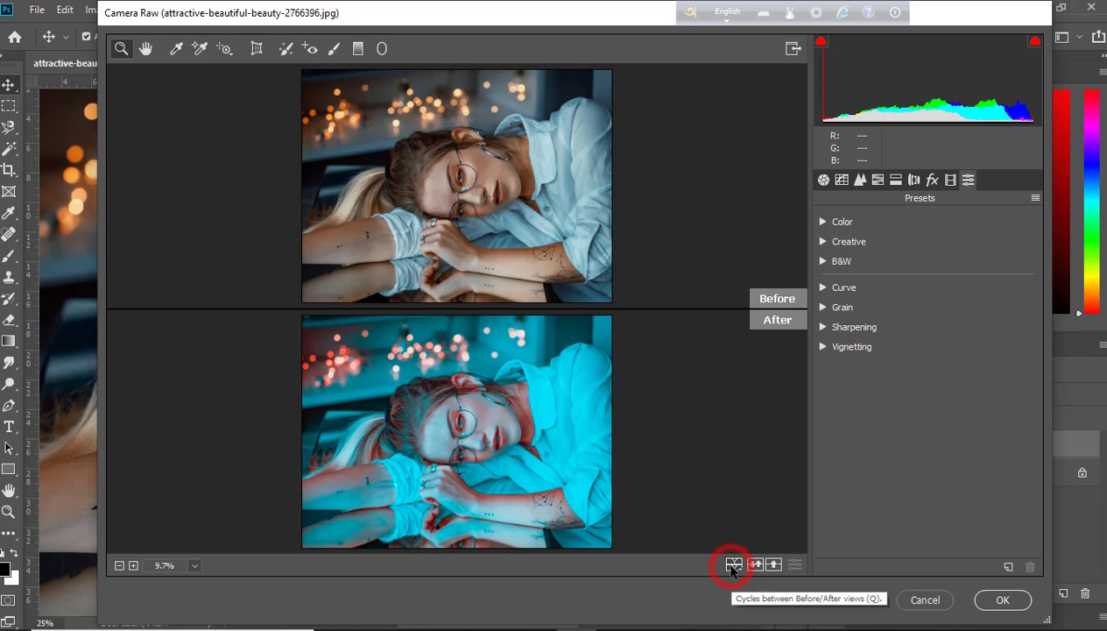
pyautogui.click(732, 564)
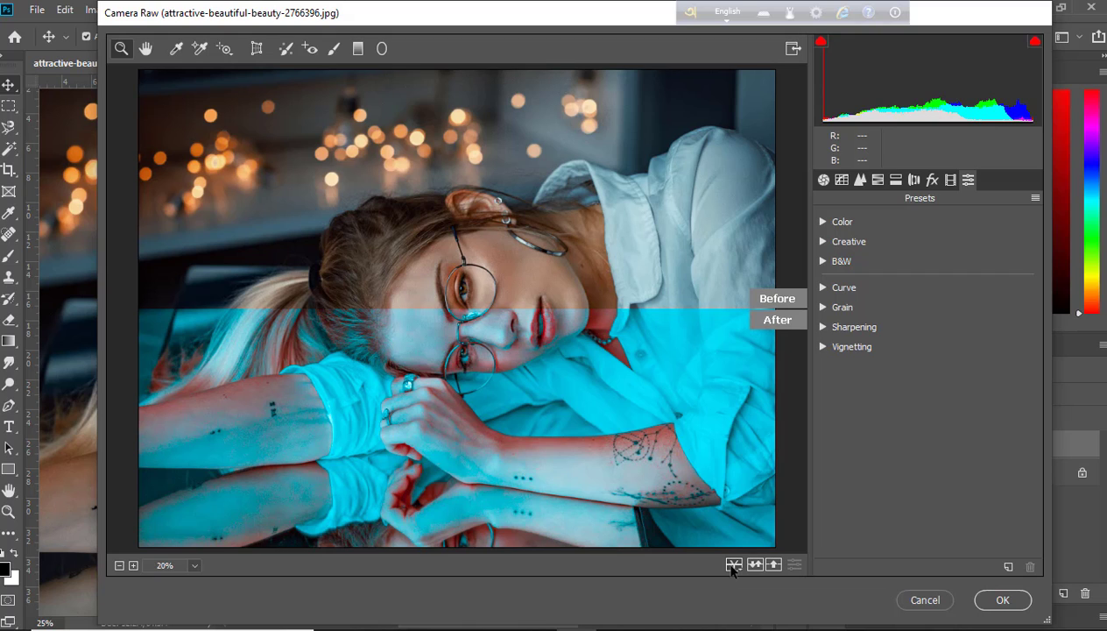
pyautogui.click(732, 565)
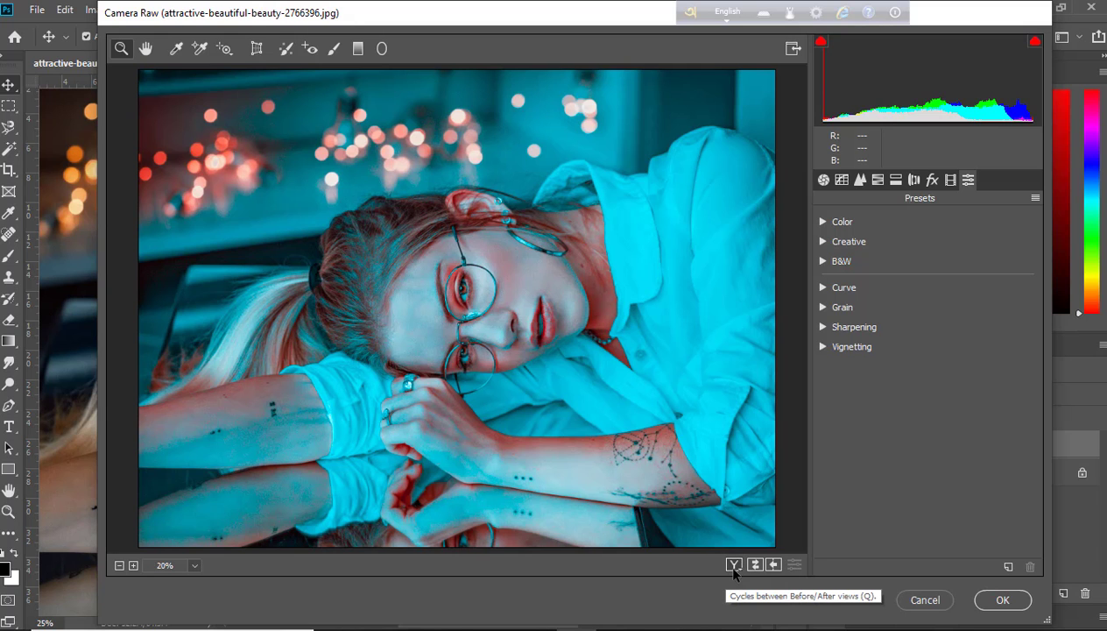
pyautogui.click(1002, 599)
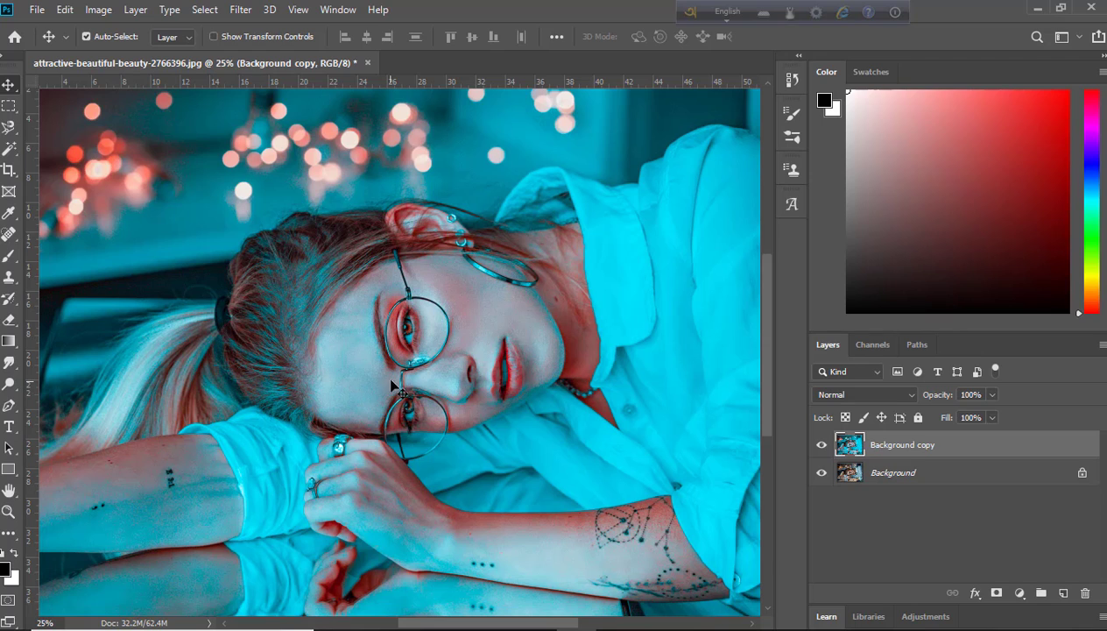
# Add a Color Balance adjustment layer from the Layers panel's adjustment menu
pyautogui.click(1018, 593)
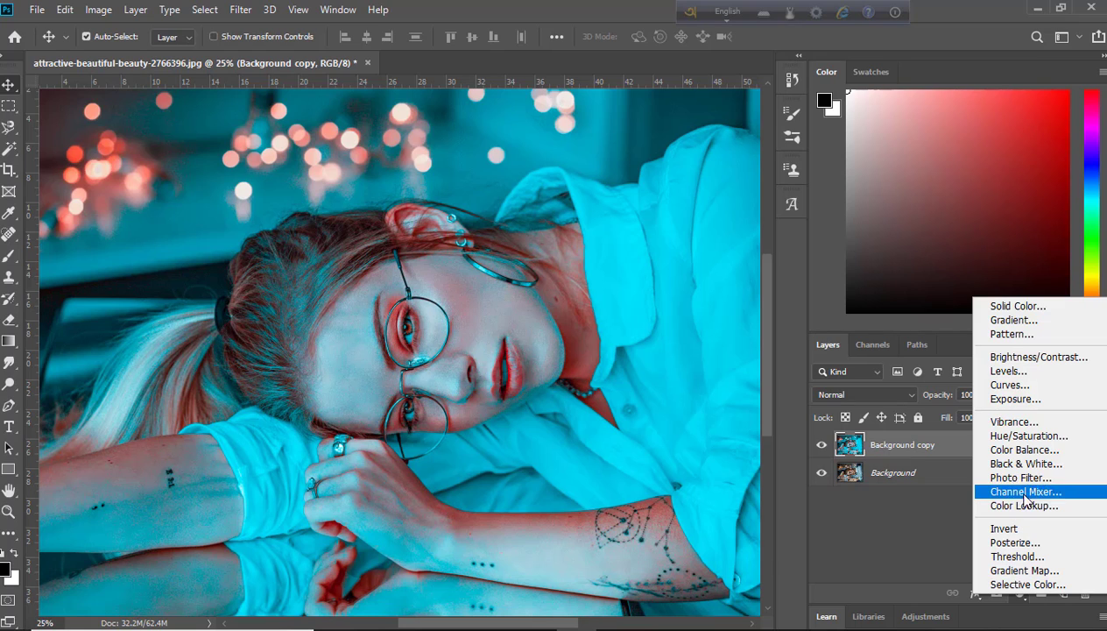
pyautogui.click(1050, 451)
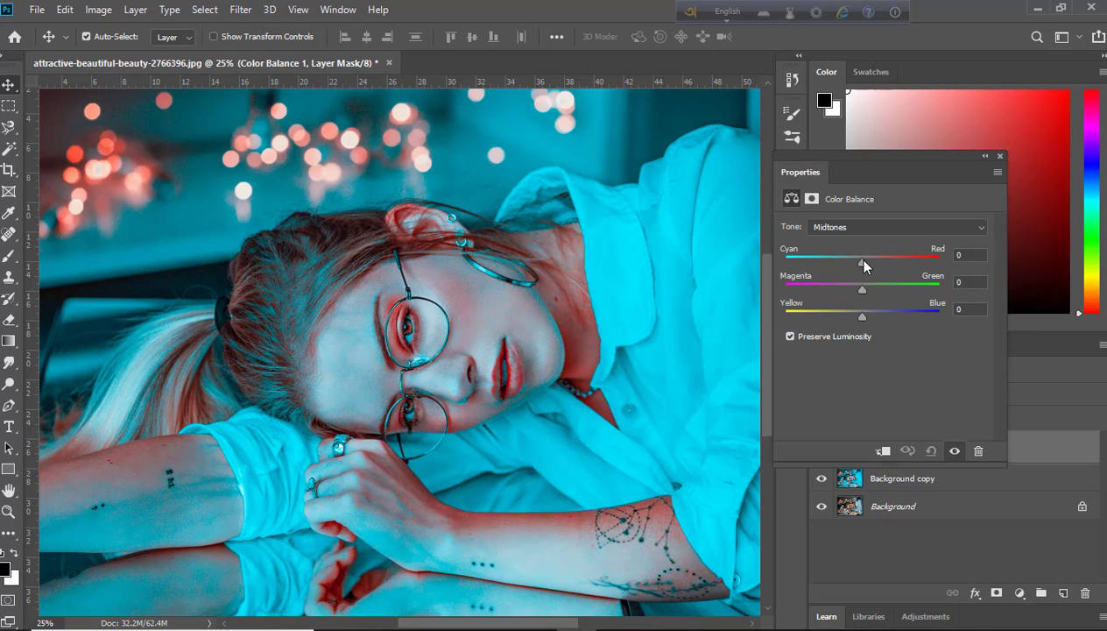
# Nudge the midtones slightly toward cyan and the shadows slightly toward red
pyautogui.moveTo(863, 261)
pyautogui.mouseDown()
pyautogui.moveTo(849, 267)
pyautogui.moveTo(855, 276)
pyautogui.mouseUp()
pyautogui.click(975, 227)
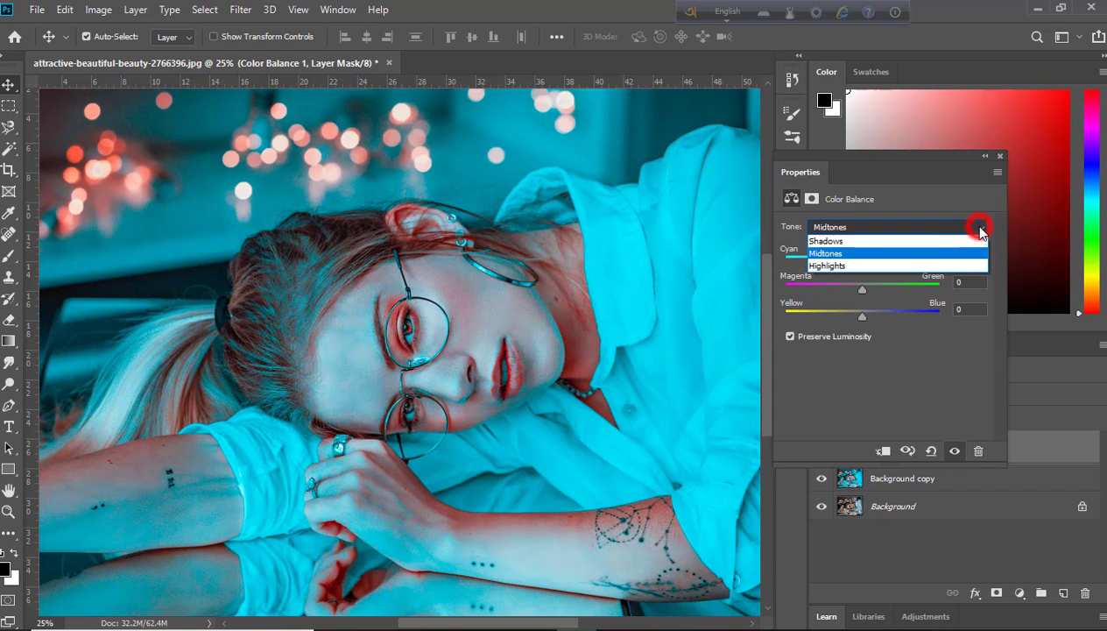
pyautogui.click(854, 241)
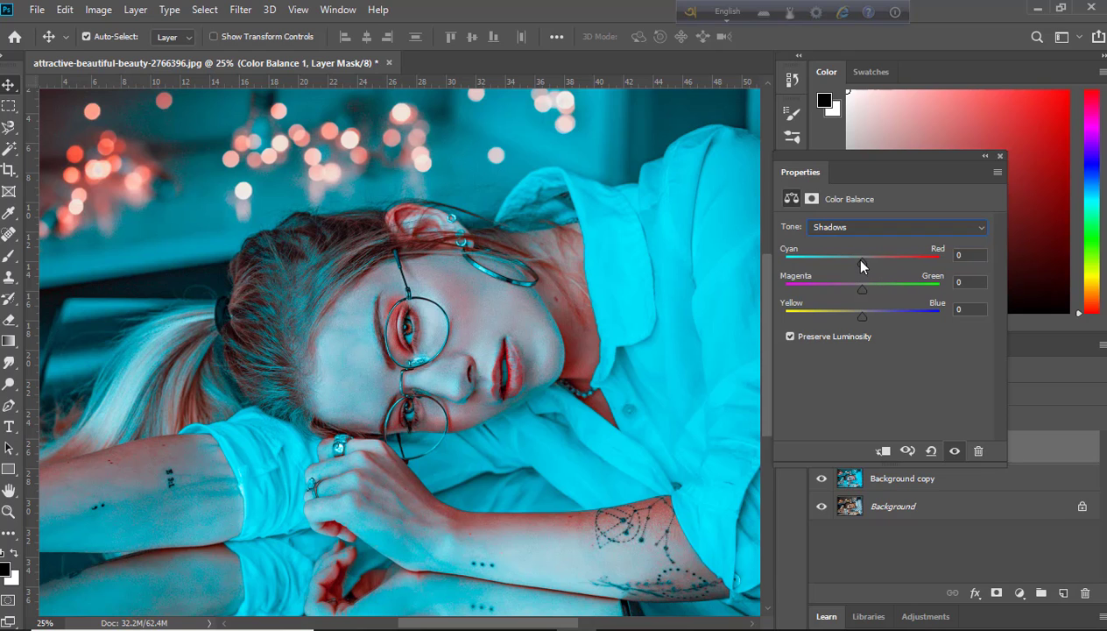
pyautogui.moveTo(860, 260); pyautogui.dragTo(867, 261)
# Set the Color Balance highlights to Cyan-Red +4 and Yellow-Blue -4
pyautogui.click(980, 227)
pyautogui.click(863, 267)
pyautogui.moveTo(862, 267); pyautogui.dragTo(869, 270)
pyautogui.moveTo(863, 262); pyautogui.dragTo(865, 271)
pyautogui.moveTo(863, 318); pyautogui.dragTo(857, 320)
# Toggle Color Balance 1 off and on to compare, then add a Curves adjustment layer
pyautogui.click(999, 155)
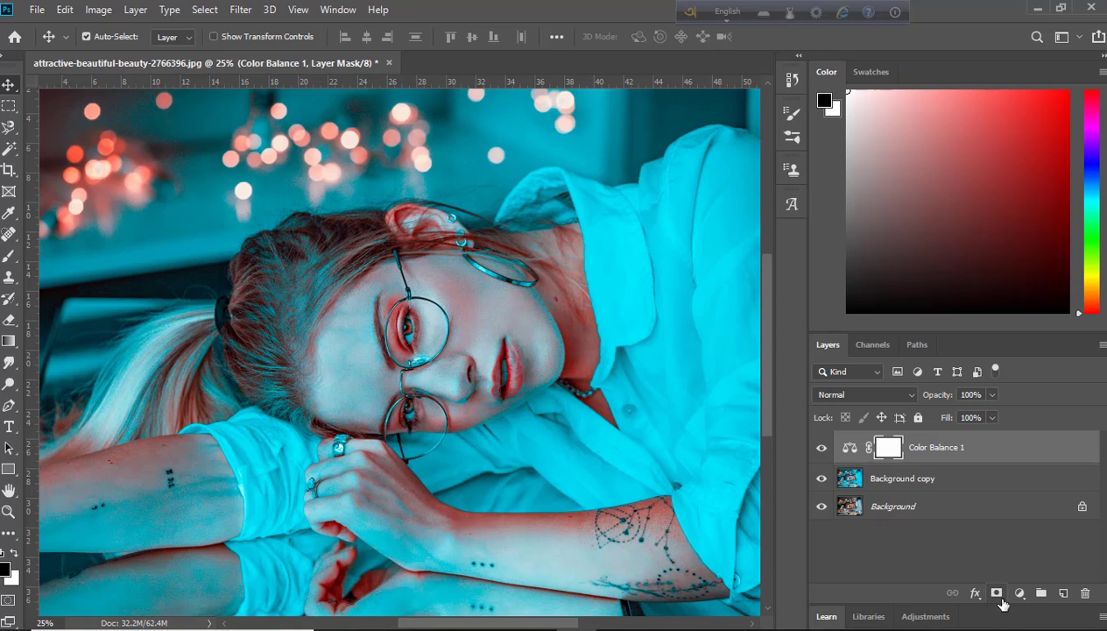
pyautogui.click(1019, 593)
pyautogui.click(842, 540)
pyautogui.click(822, 449)
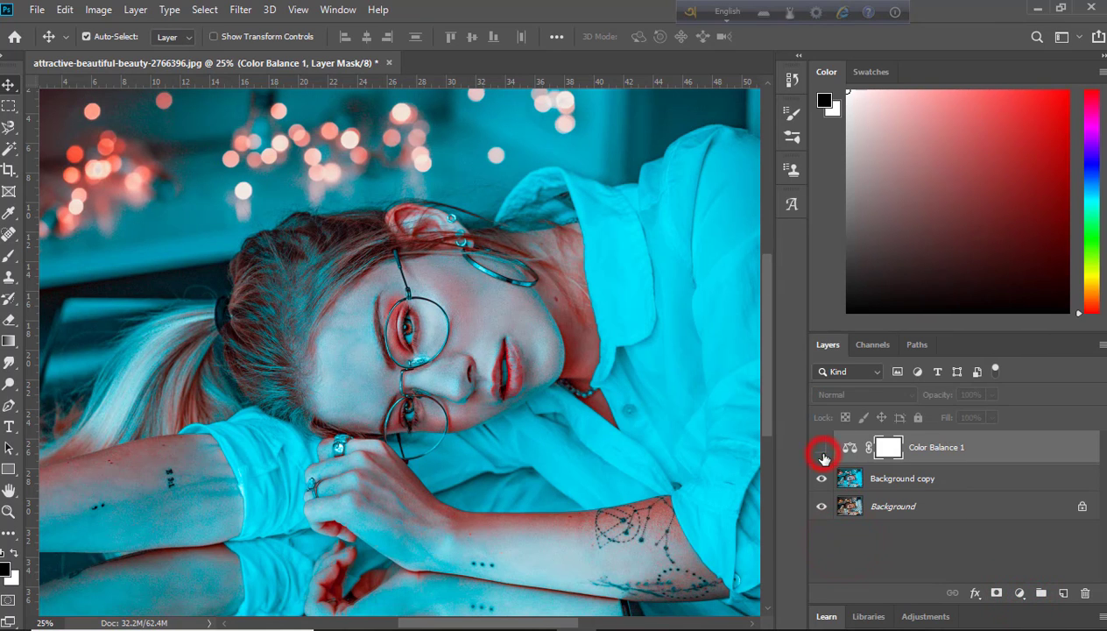
pyautogui.click(821, 448)
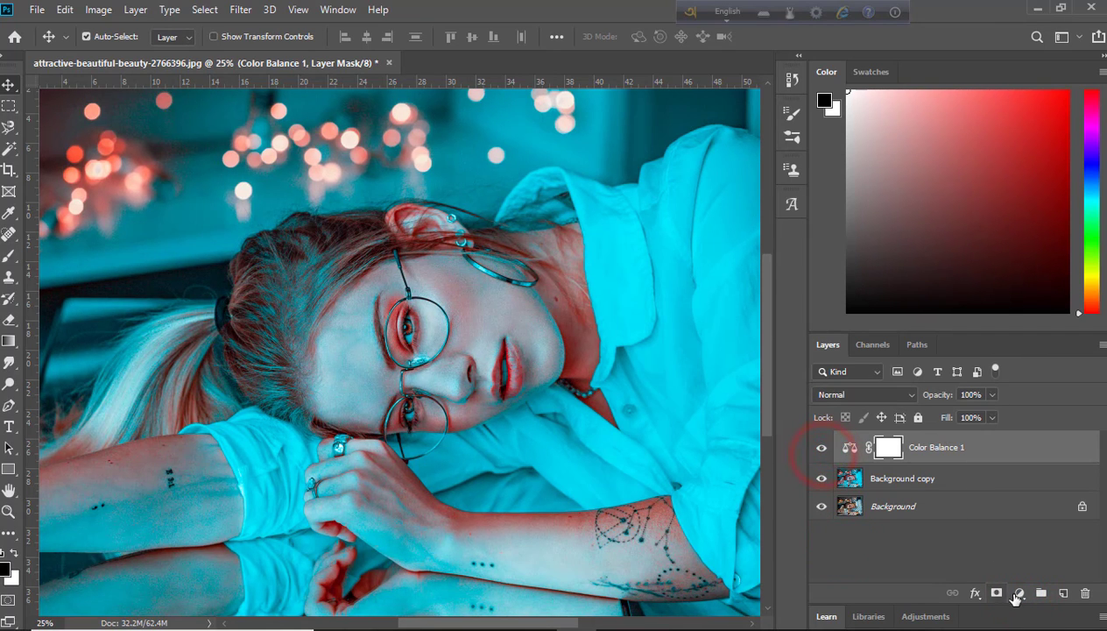
pyautogui.click(1019, 593)
pyautogui.click(1024, 386)
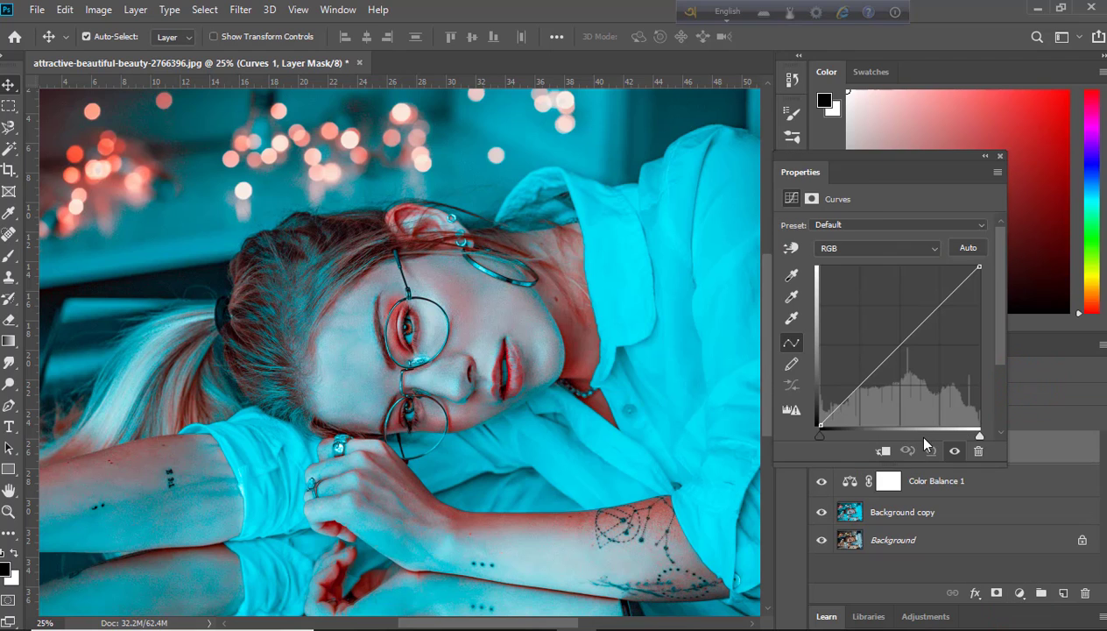
# Lift the black point, lower the white point and add two control points on the RGB curve
pyautogui.click(818, 423)
pyautogui.moveTo(820, 424); pyautogui.dragTo(834, 413)
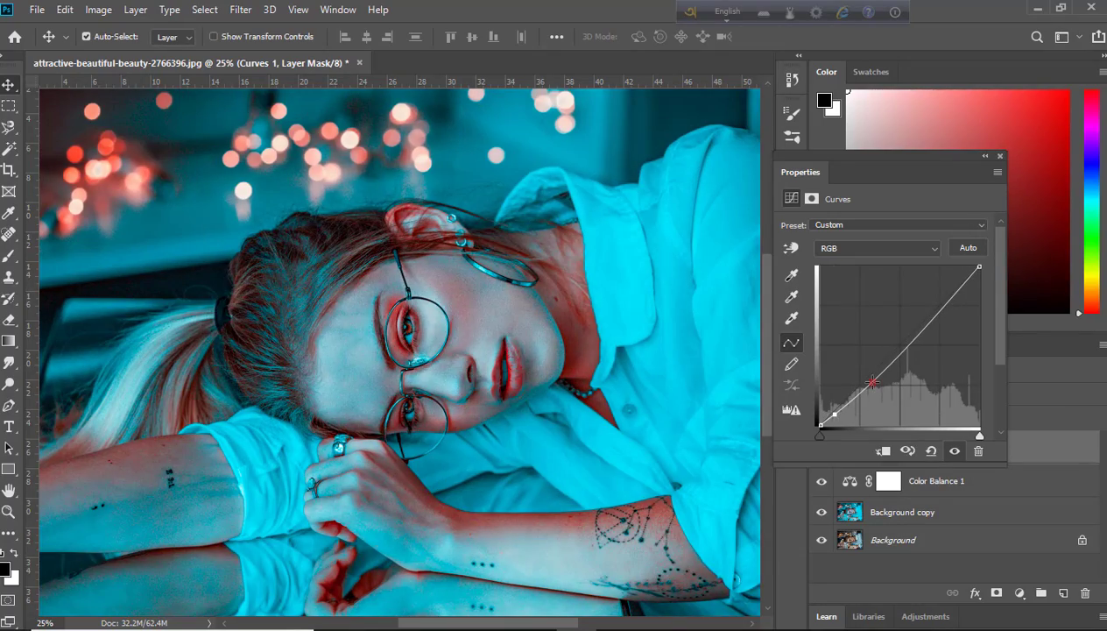
pyautogui.moveTo(872, 382); pyautogui.dragTo(866, 384)
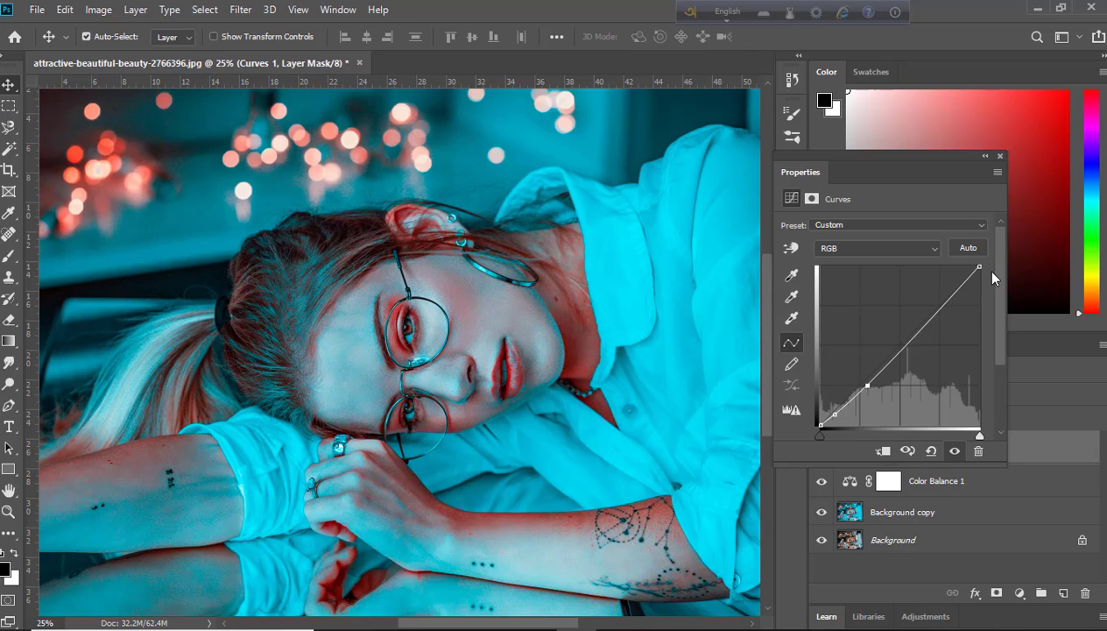
pyautogui.moveTo(979, 265)
pyautogui.mouseDown()
pyautogui.moveTo(979, 292)
pyautogui.moveTo(992, 295)
pyautogui.moveTo(996, 276)
pyautogui.mouseUp()
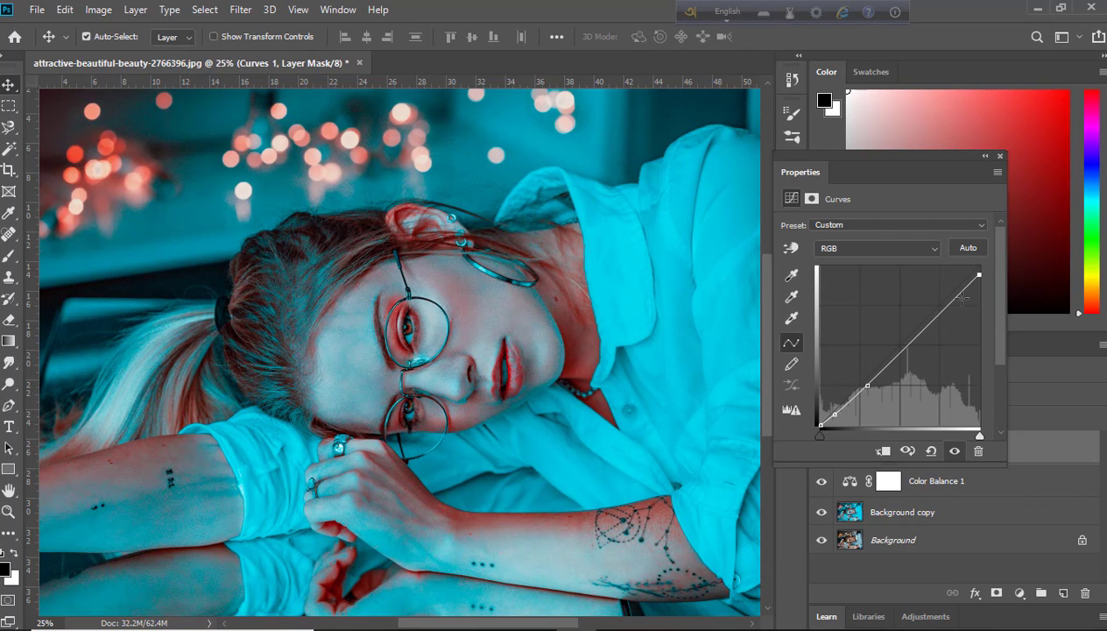
pyautogui.moveTo(944, 309); pyautogui.dragTo(948, 298)
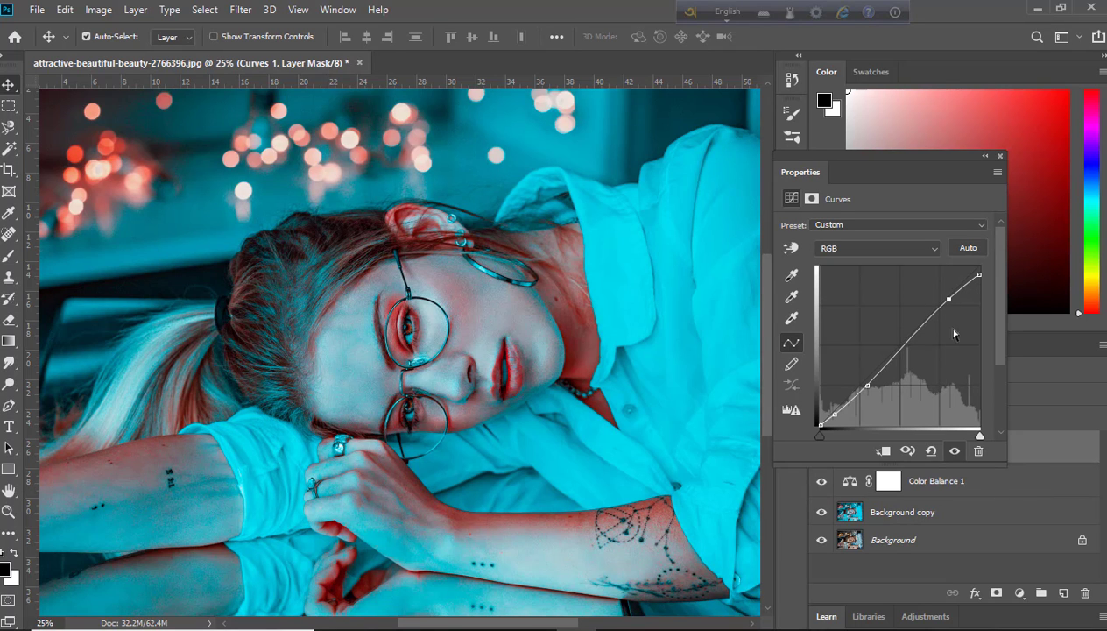
pyautogui.moveTo(948, 301)
pyautogui.mouseDown()
pyautogui.moveTo(930, 339)
pyautogui.moveTo(940, 315)
pyautogui.mouseUp()
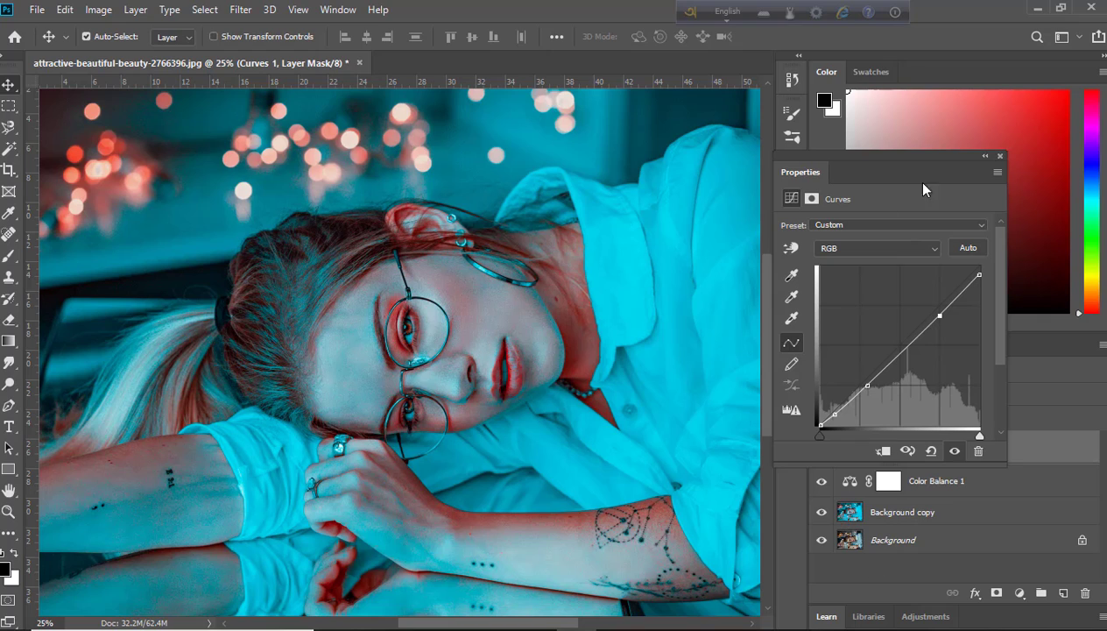
pyautogui.click(1000, 157)
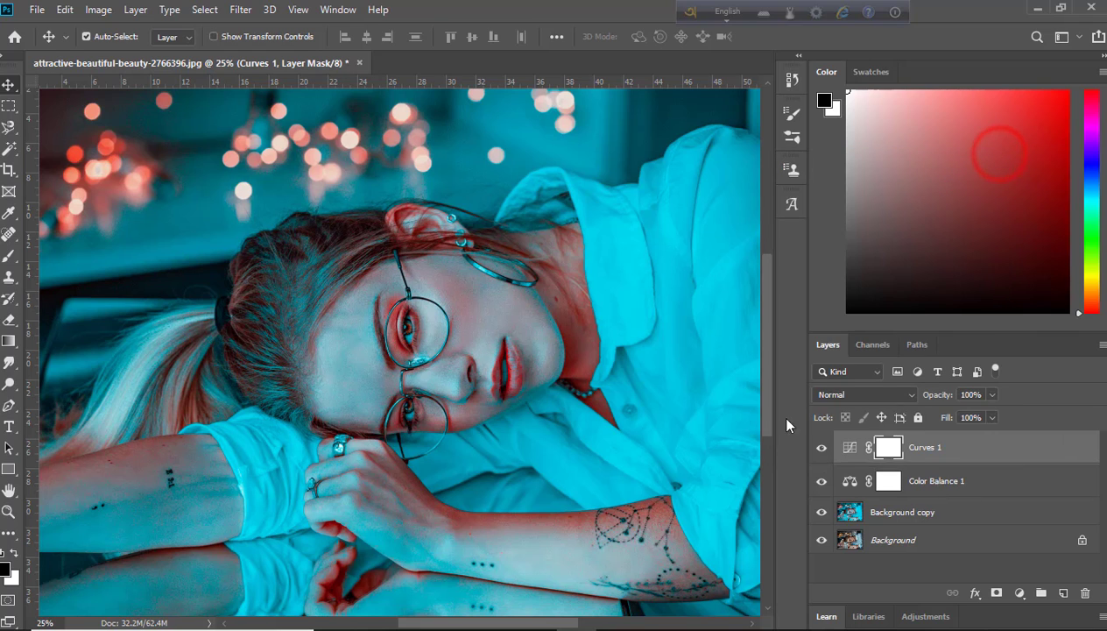
# Add a Black & White adjustment layer with its blend mode set to Luminosity
pyautogui.click(1021, 594)
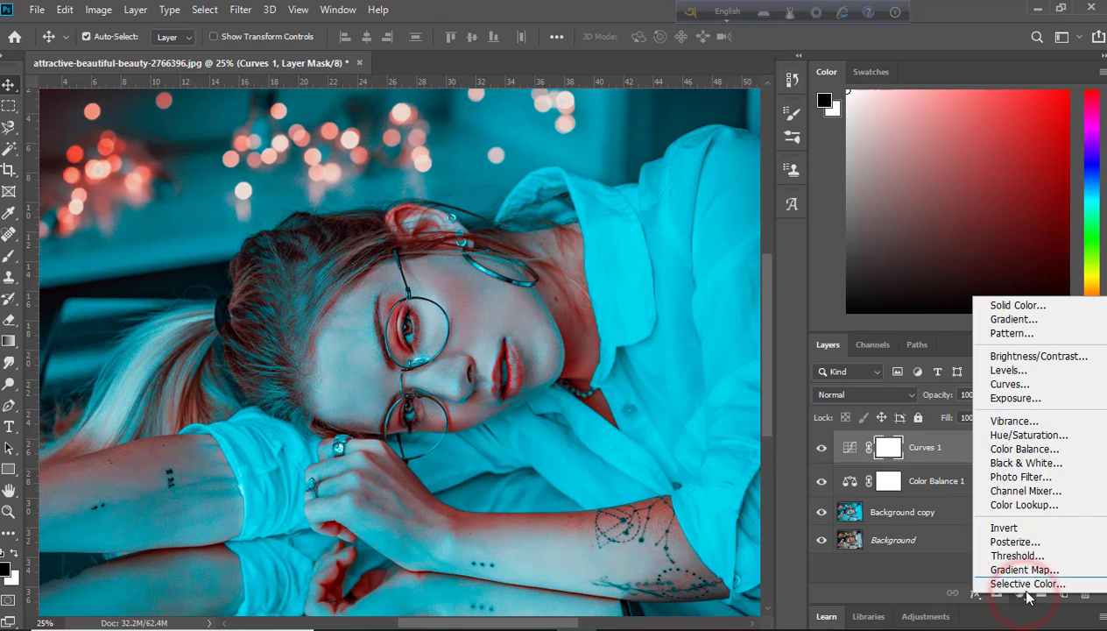
pyautogui.click(1020, 463)
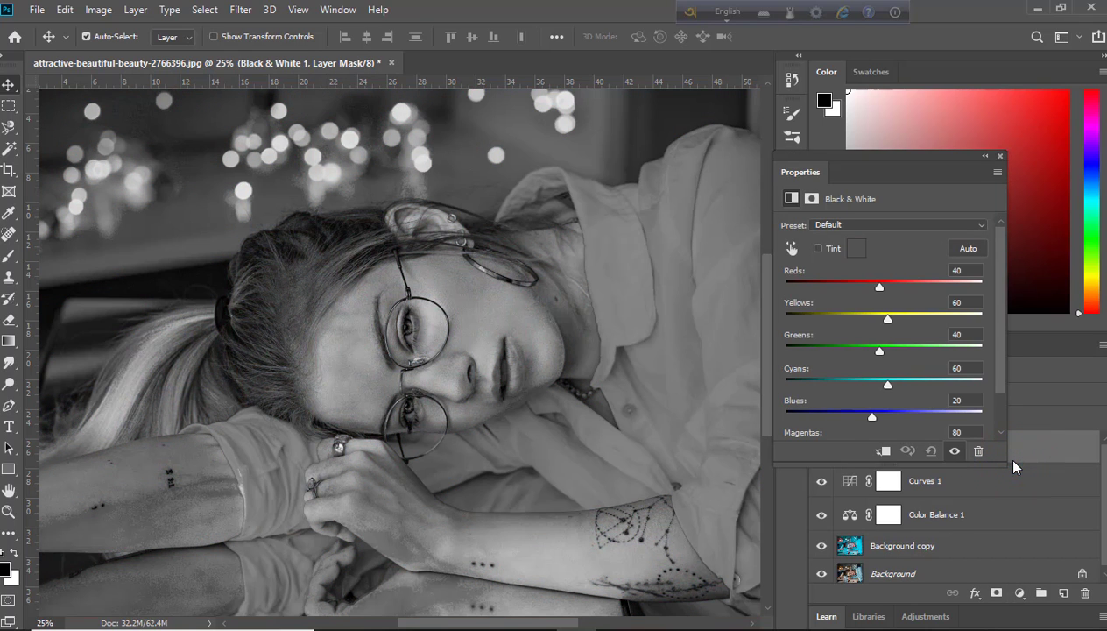
pyautogui.click(999, 156)
pyautogui.click(902, 392)
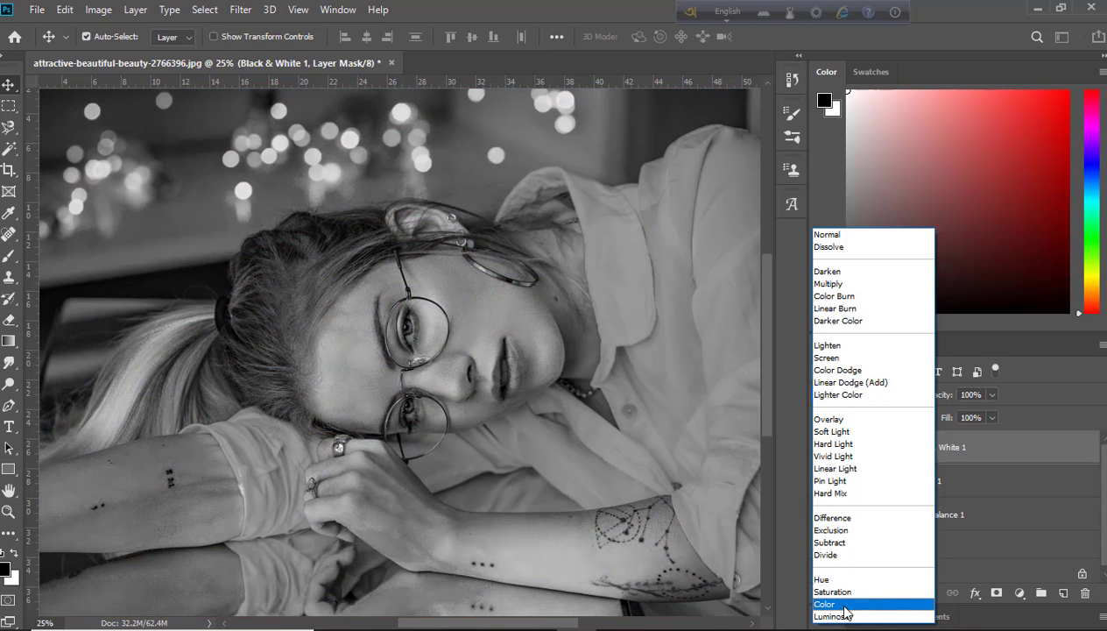
pyautogui.click(837, 616)
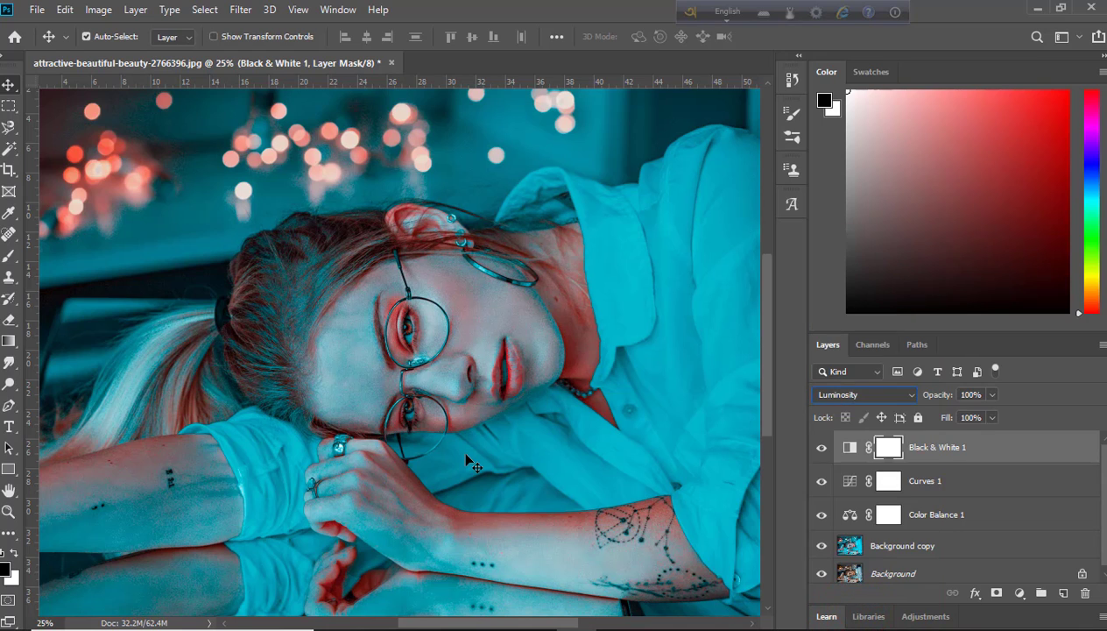
# Compare with and without Black & White 1, then select Black & White 1 through Background copy
pyautogui.click(820, 447)
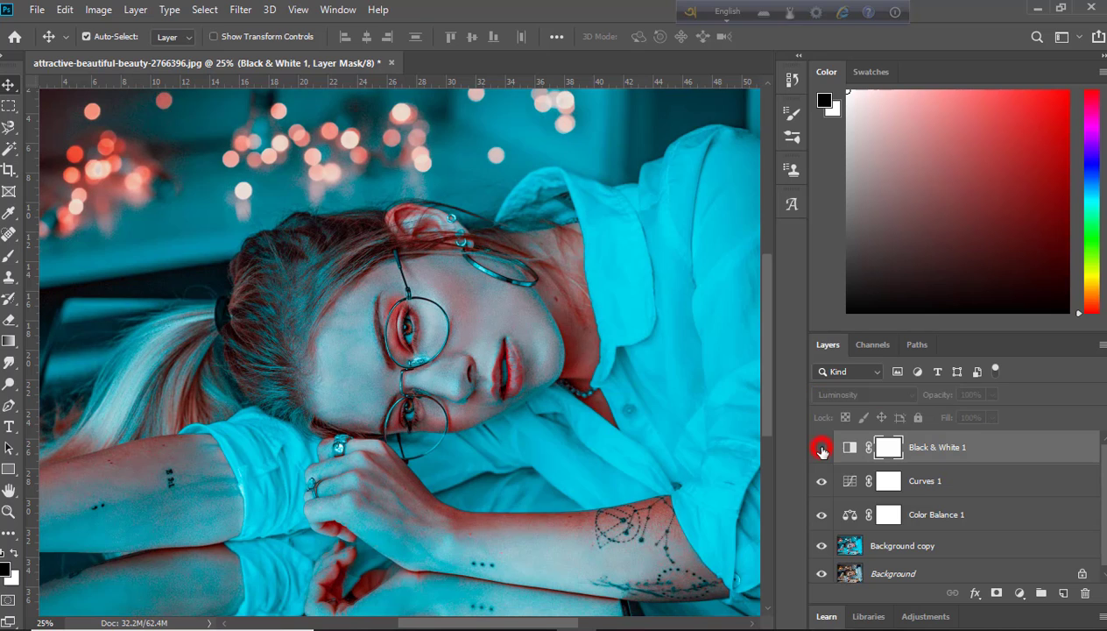
pyautogui.click(820, 448)
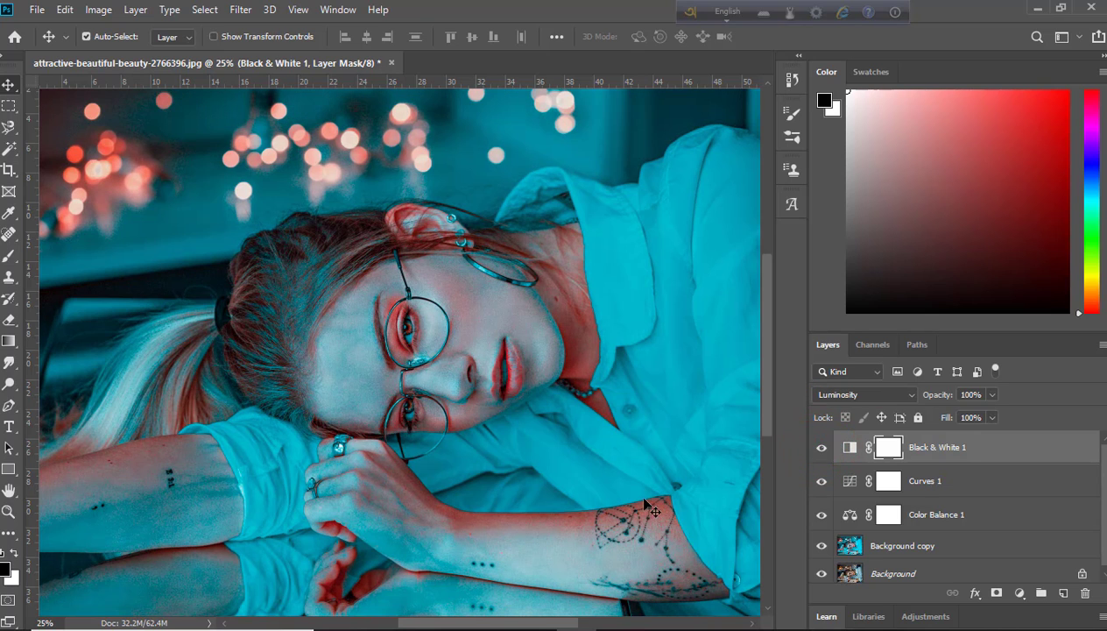
pyautogui.click(923, 543)
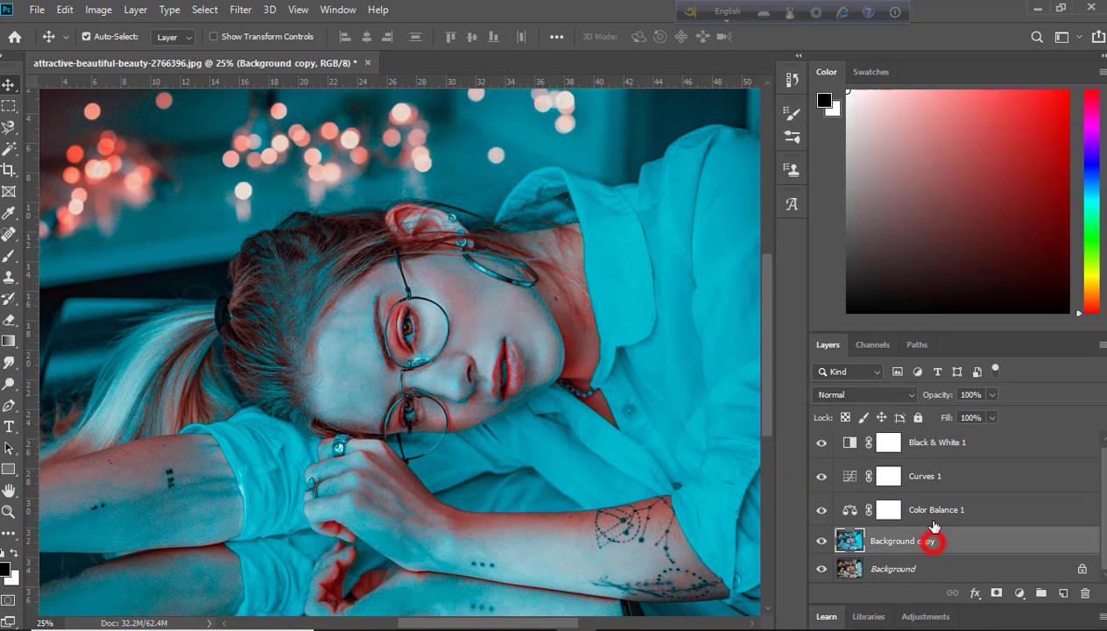
pyautogui.keyDown('ctrl'); pyautogui.click(937, 447); pyautogui.keyUp('ctrl')
pyautogui.click(932, 541)
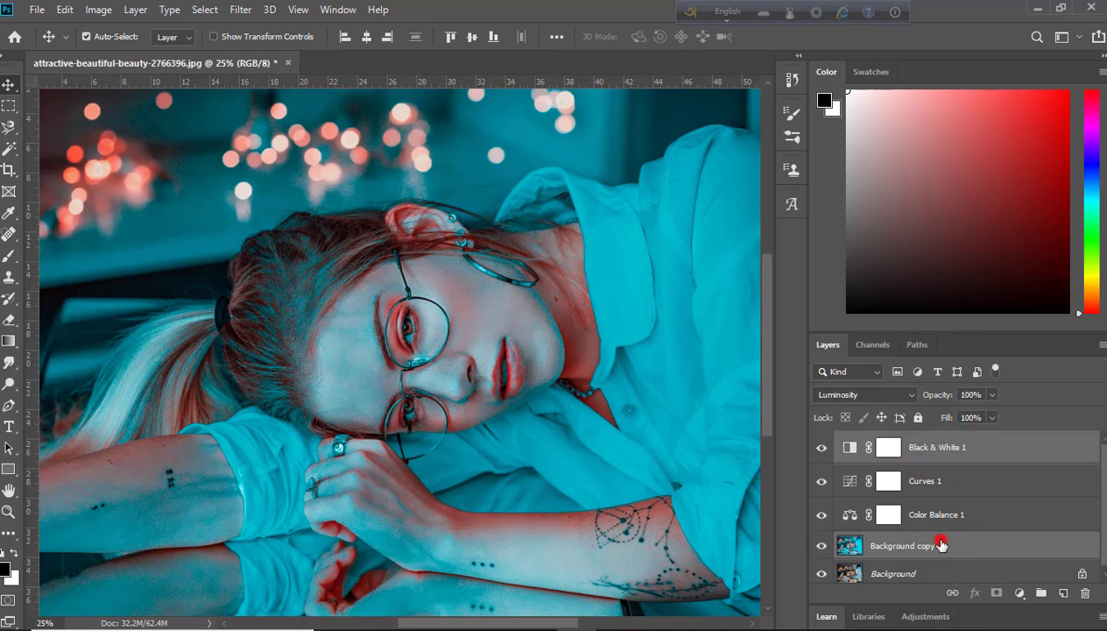
pyautogui.keyDown('ctrl'); pyautogui.click(945, 444); pyautogui.keyUp('ctrl')
pyautogui.click(944, 440)
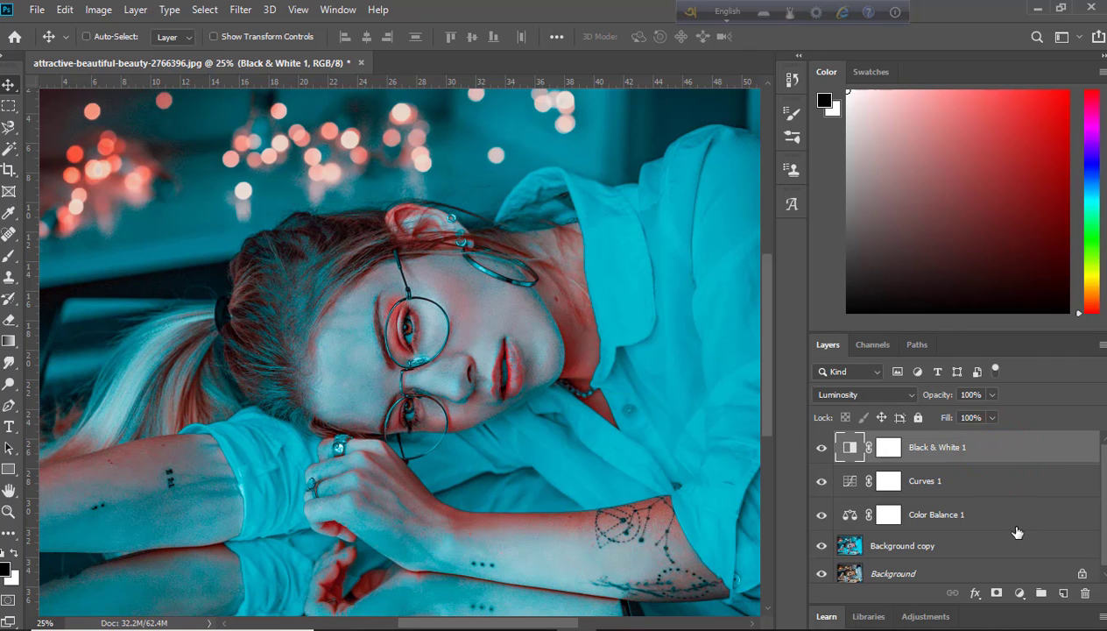
pyautogui.keyDown('shift'); pyautogui.click(975, 548); pyautogui.keyUp('shift')
# Group the selected layers into Group 1 and toggle its visibility to compare before and after
pyautogui.hotkey('ctrl', 'g')
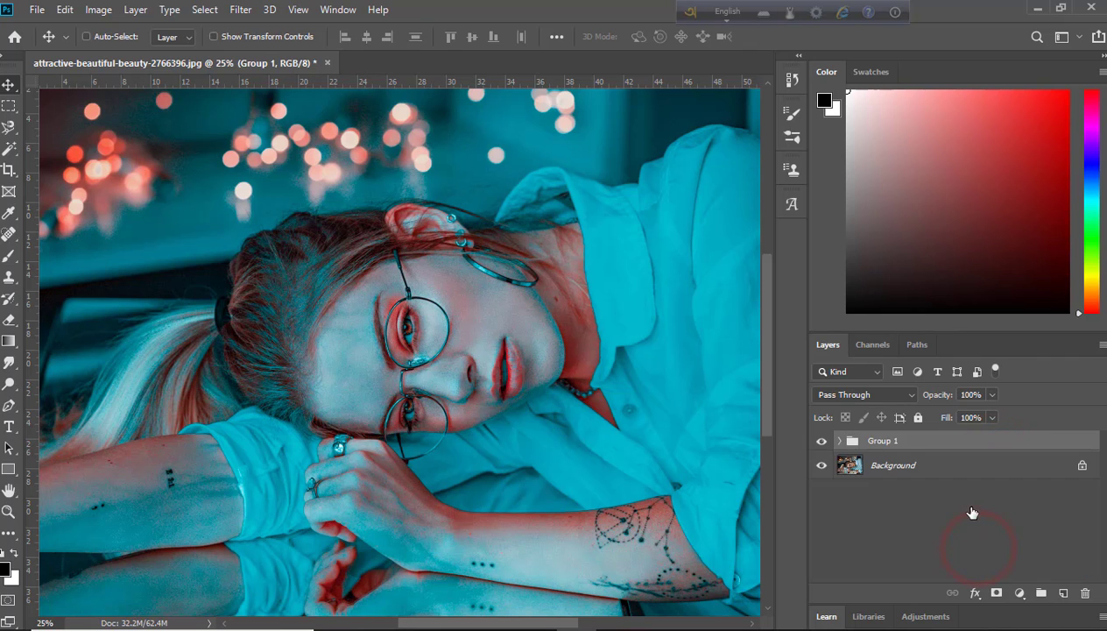
pyautogui.click(822, 440)
pyautogui.click(821, 441)
pyautogui.click(822, 440)
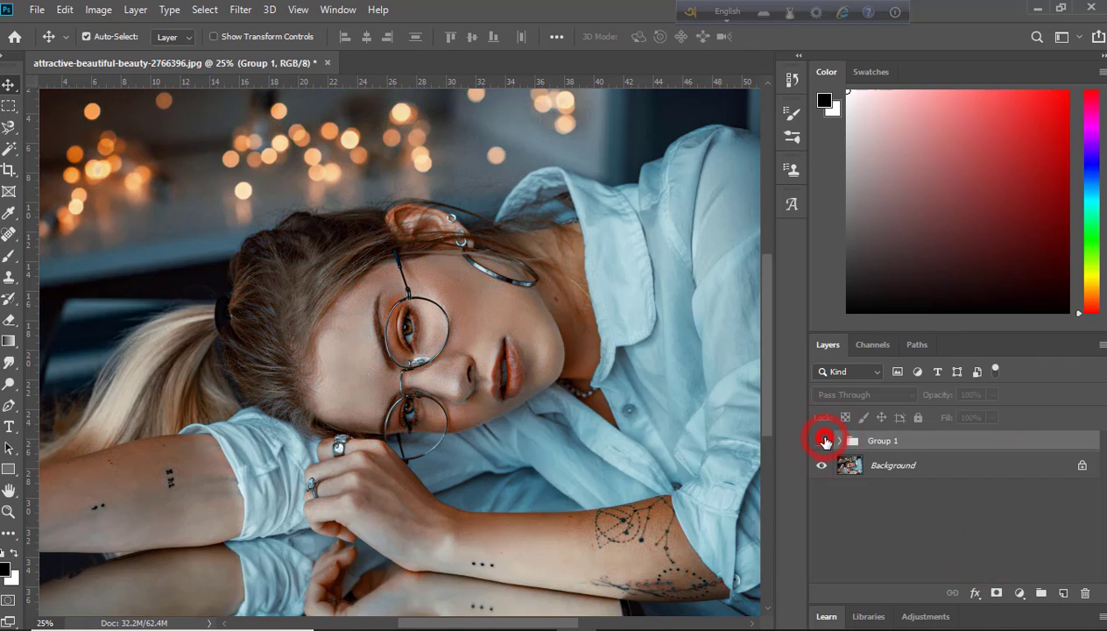
pyautogui.click(821, 441)
pyautogui.click(823, 440)
pyautogui.click(823, 440)
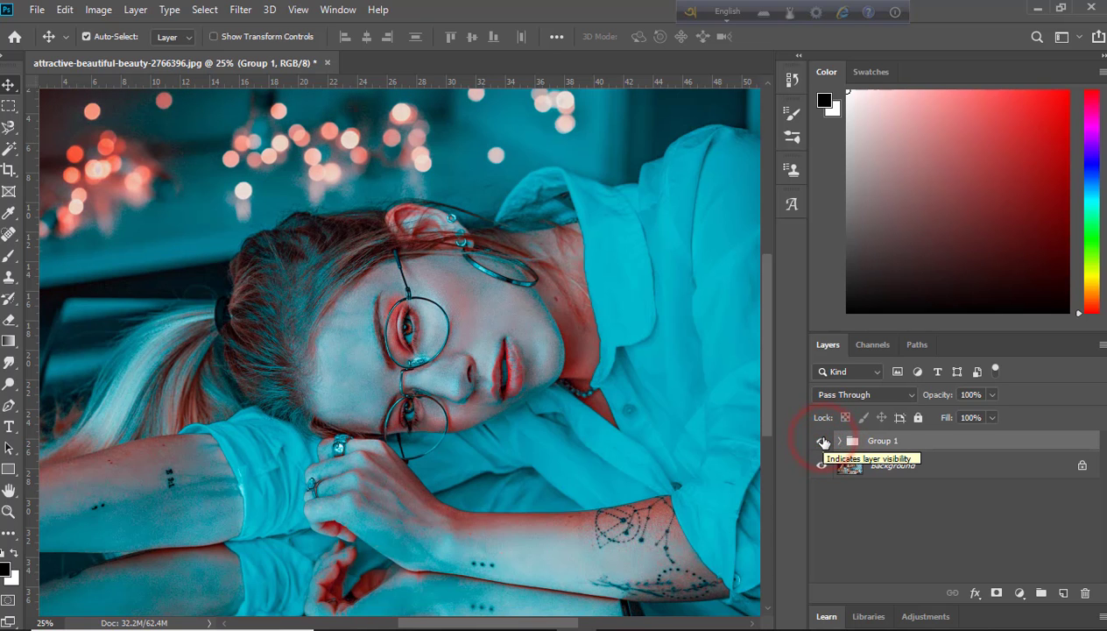